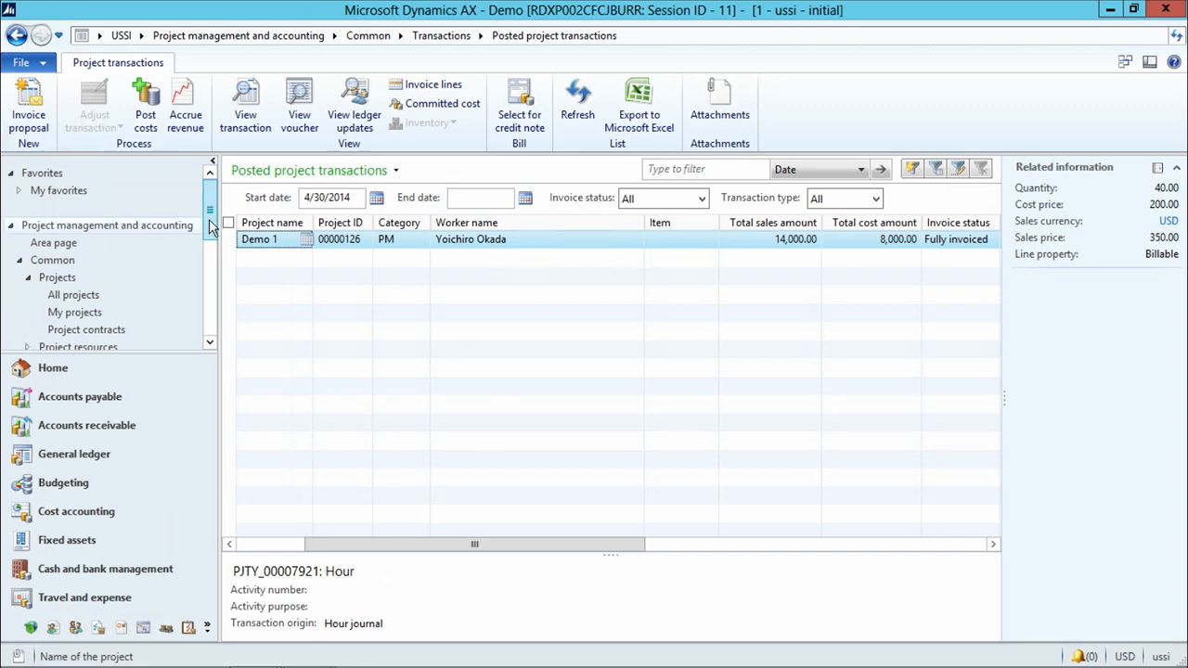
Step: Open the journal names setup from the Project management and accounting area page
click(75, 244)
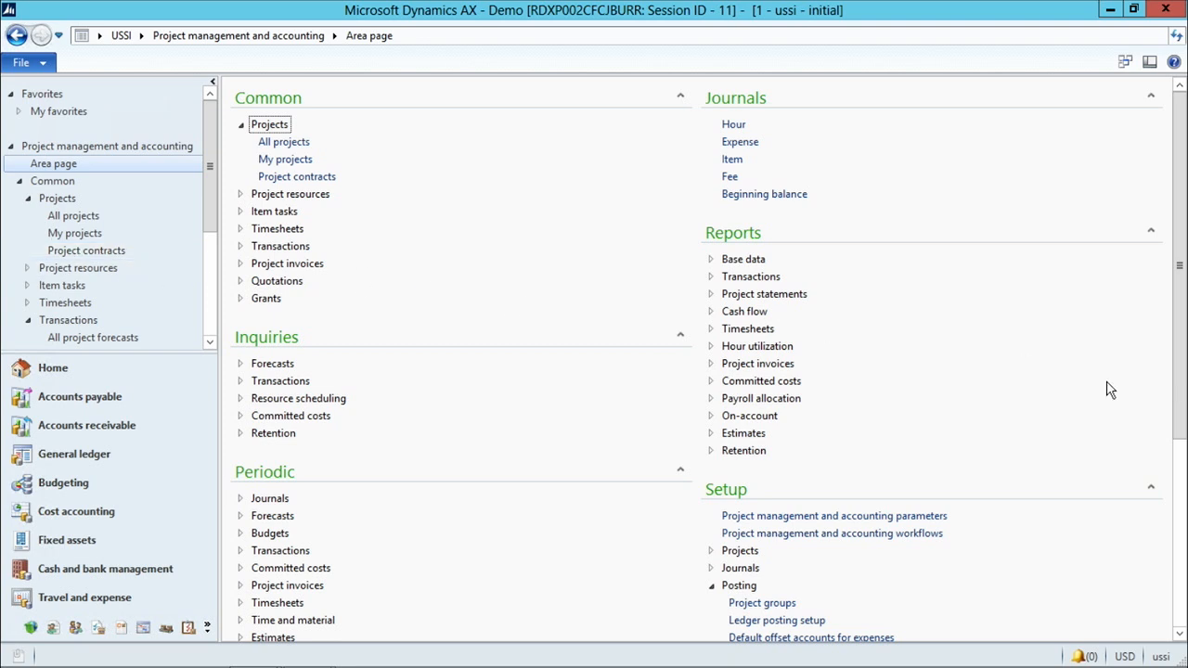
scroll(1181, 404, down, 1)
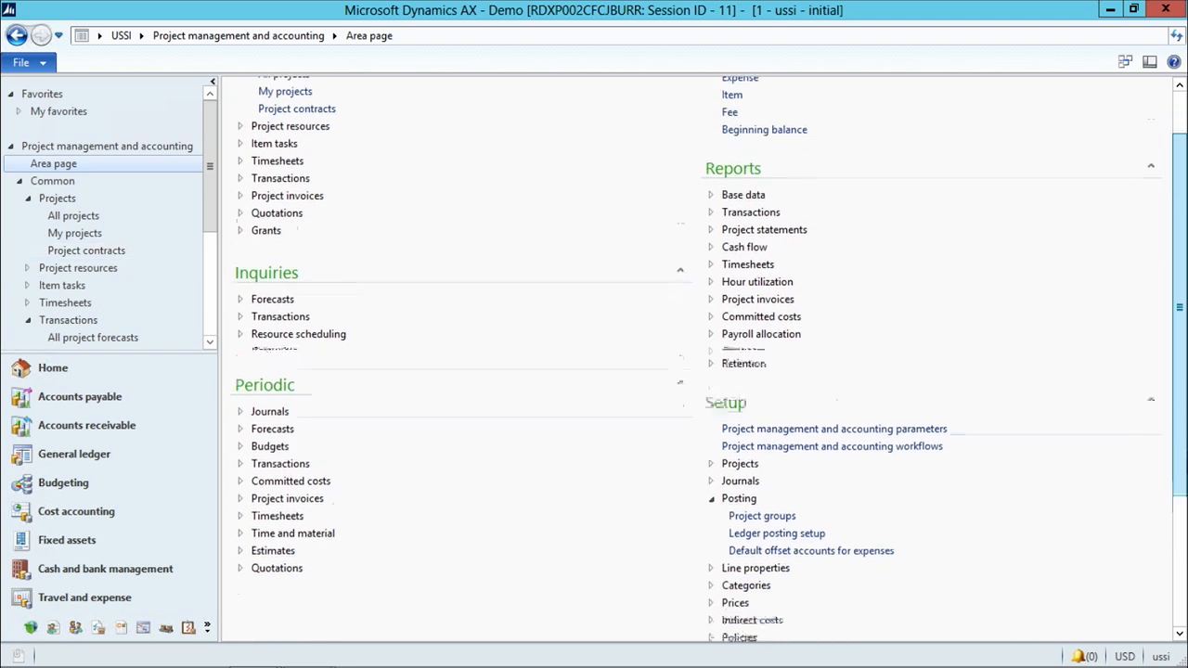
scroll(929, 371, down, 2)
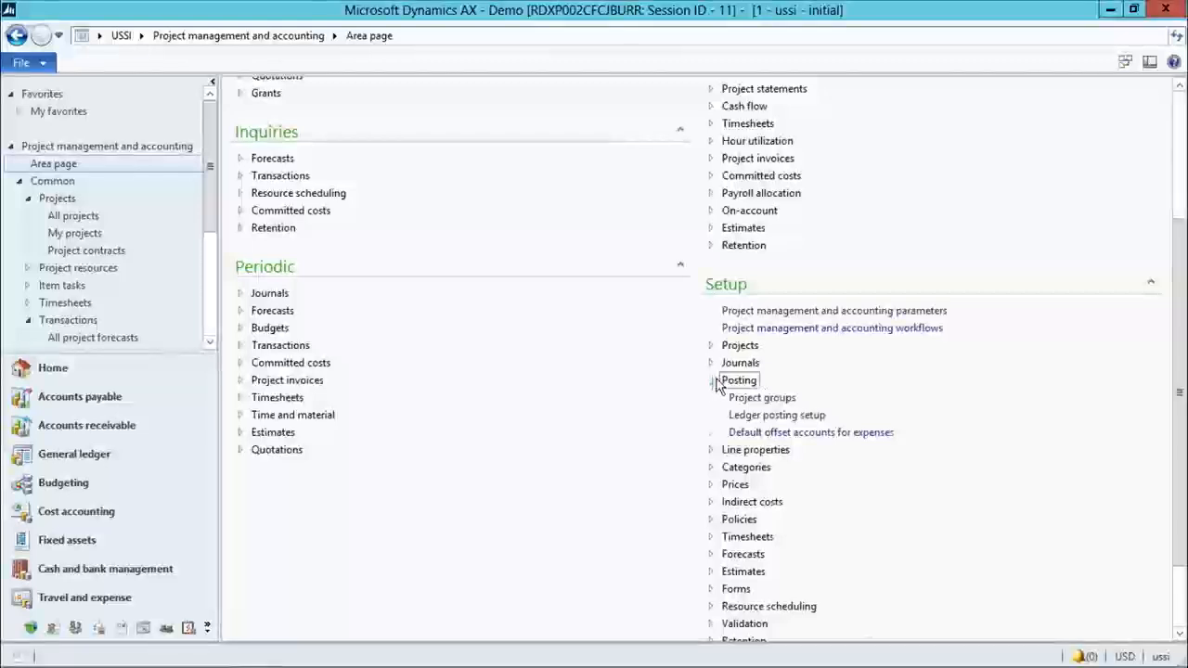
click(712, 382)
scroll(1082, 478, down, 1)
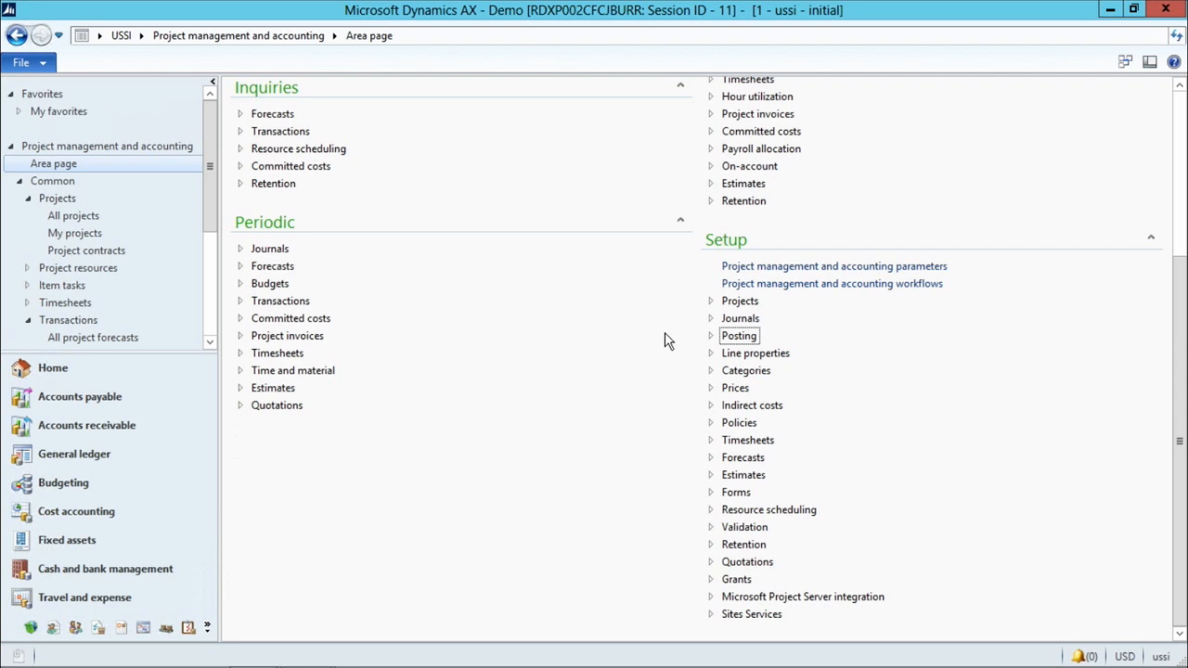
click(711, 319)
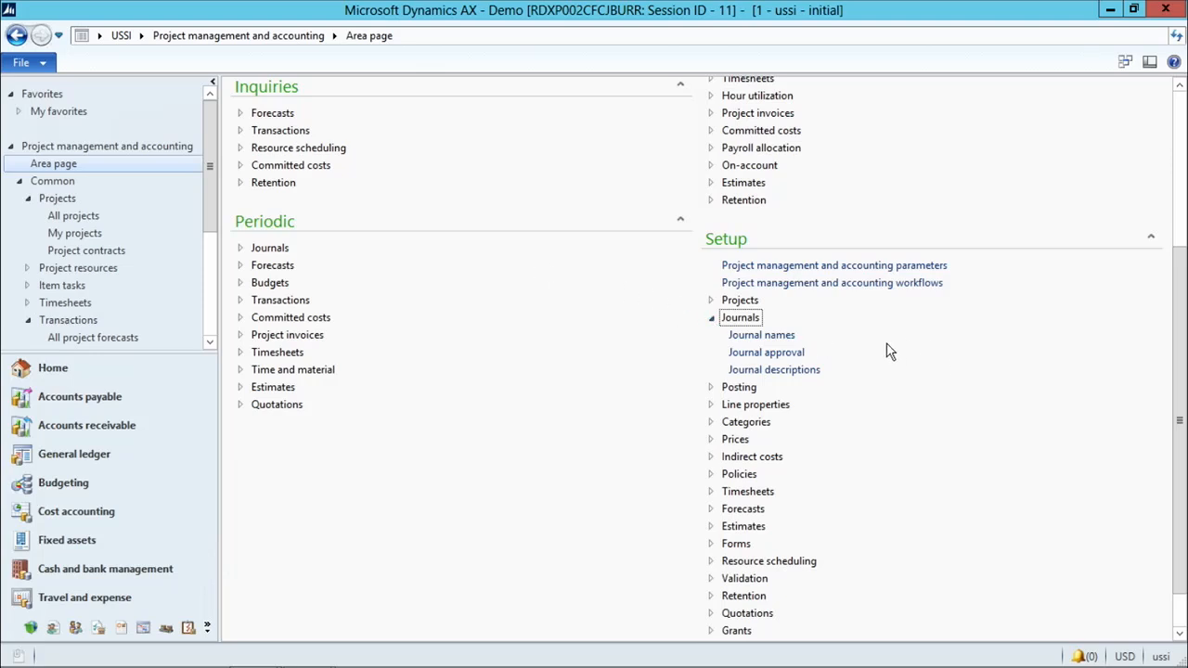
click(763, 335)
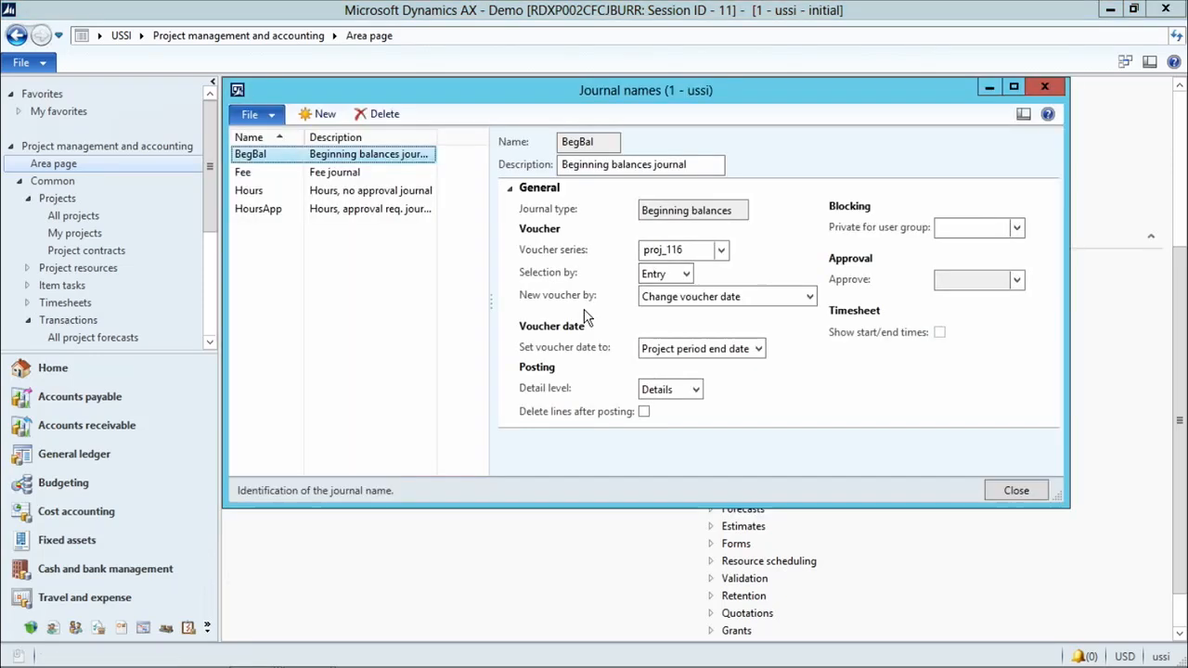
Step: Review the voucher series and approval settings of the Hours, Fee and BegBal project journal names, and close the form
click(250, 198)
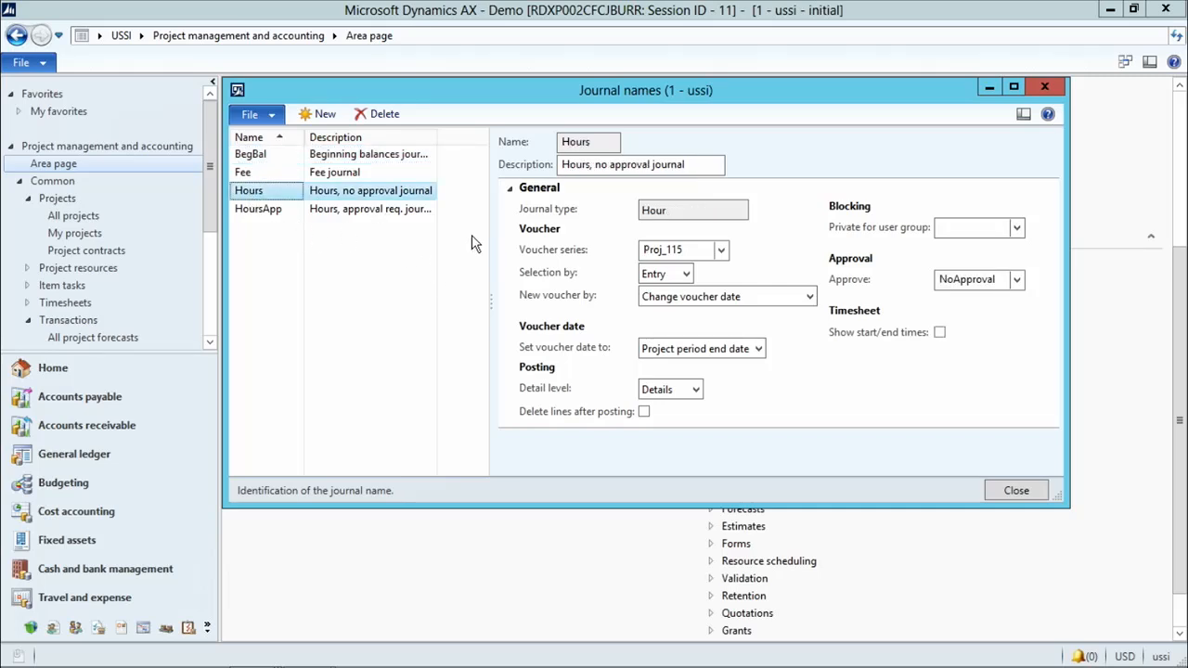
drag(591, 88, 556, 97)
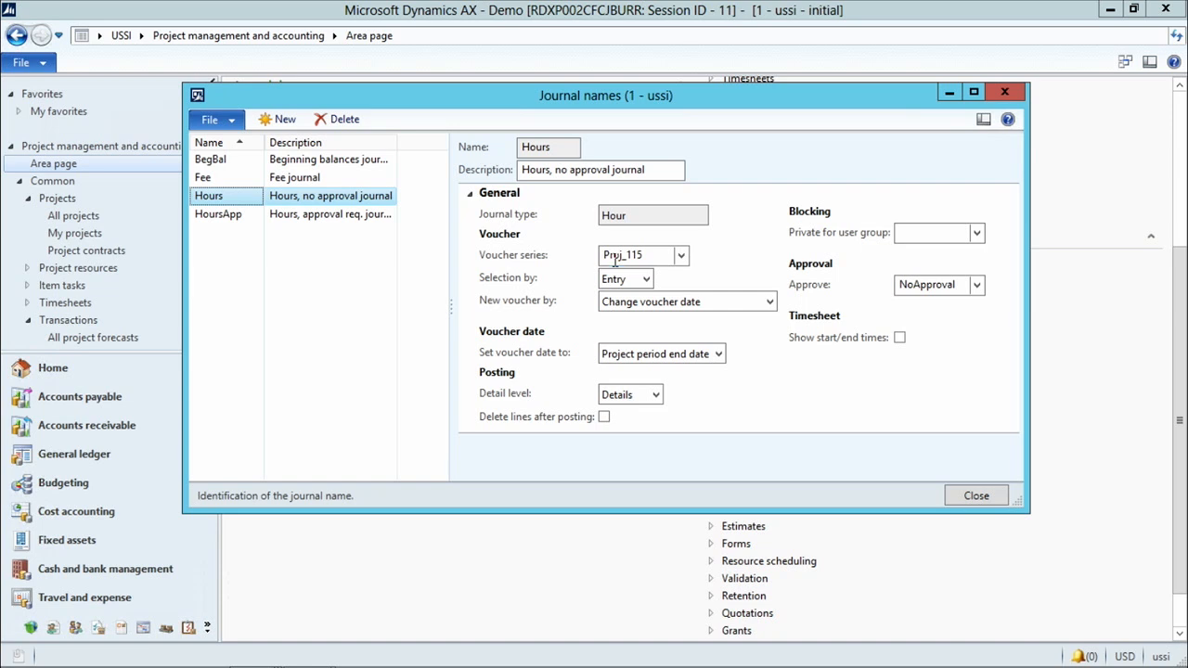
mouse_move(641, 258)
mouse_move(945, 291)
click(293, 182)
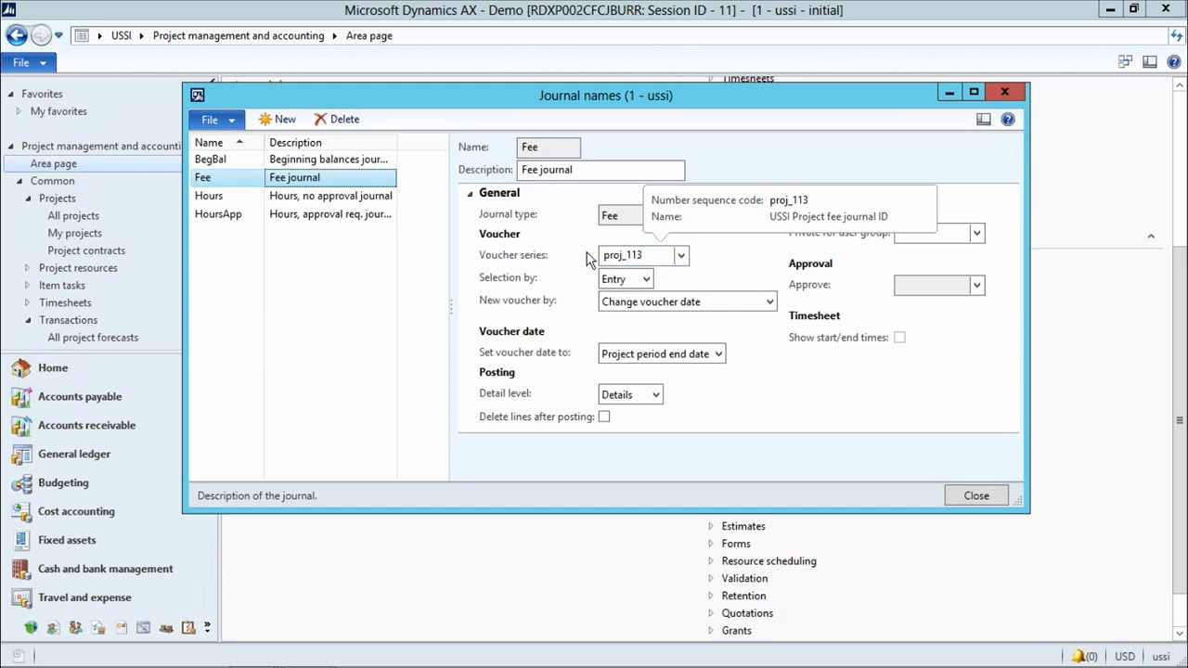
click(355, 159)
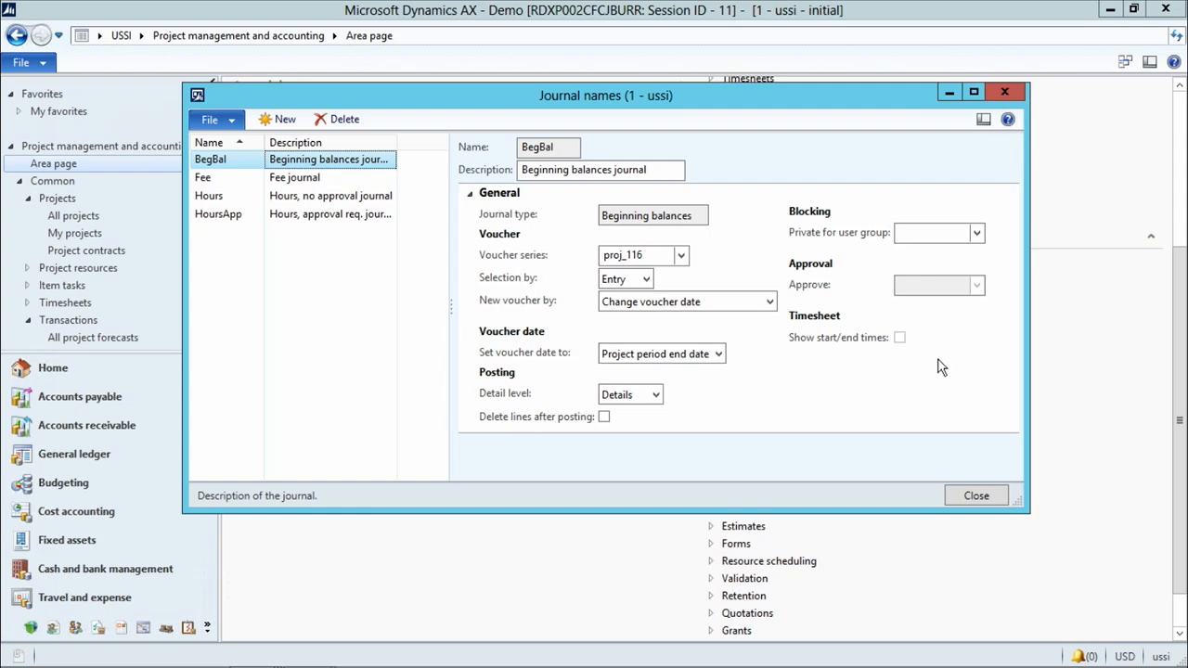
click(977, 496)
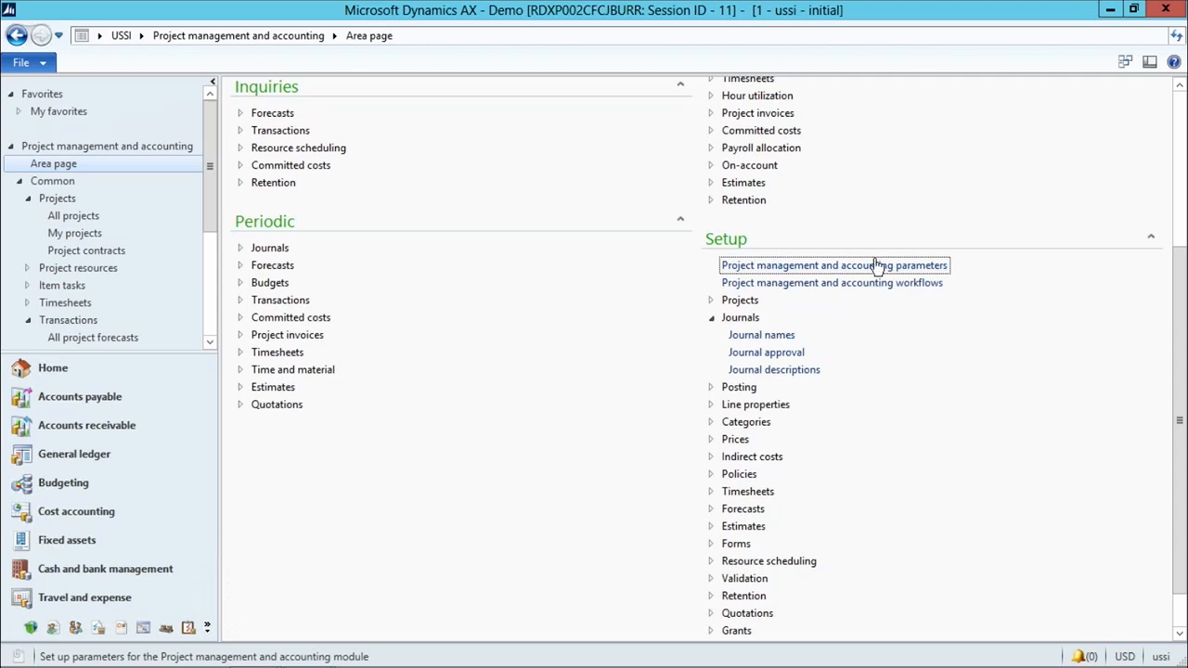
Step: Examine the In process stage rules for time and material projects in the project management and accounting parameters, including beginning balance and journal creation
click(833, 269)
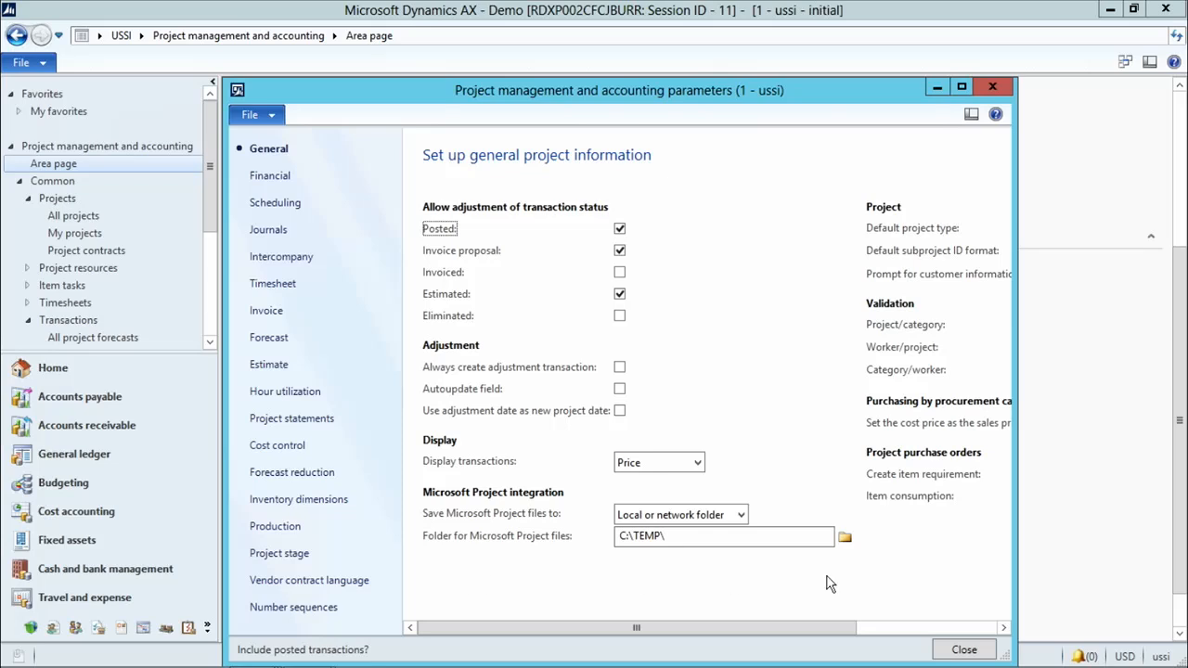
click(259, 557)
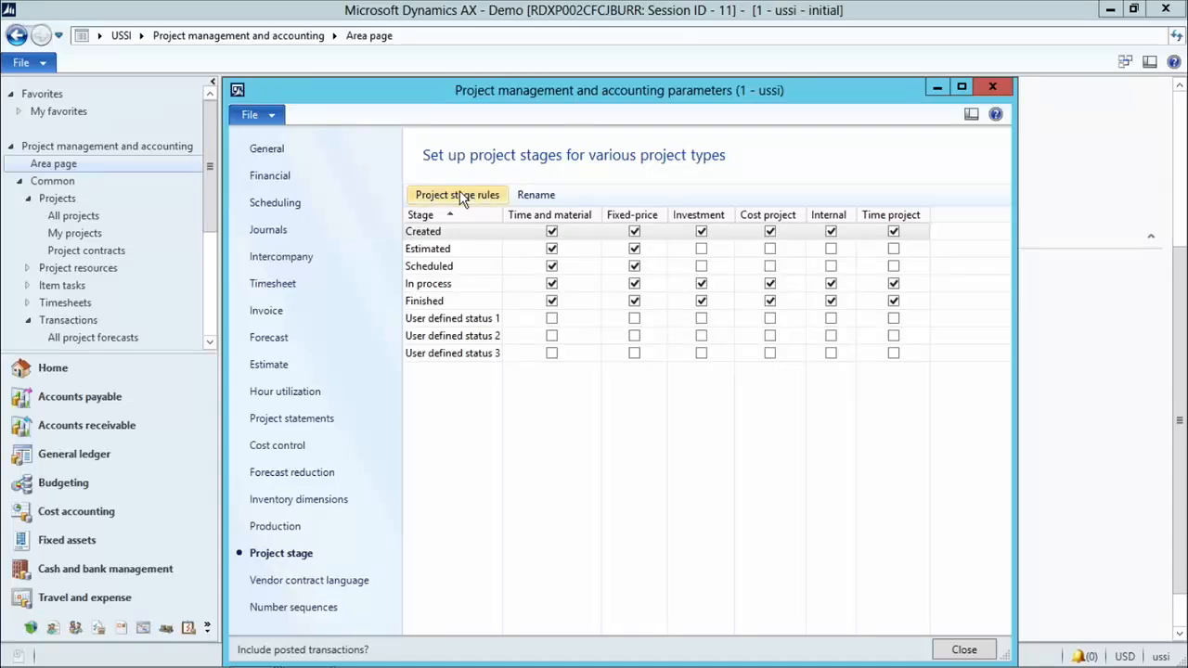
click(462, 283)
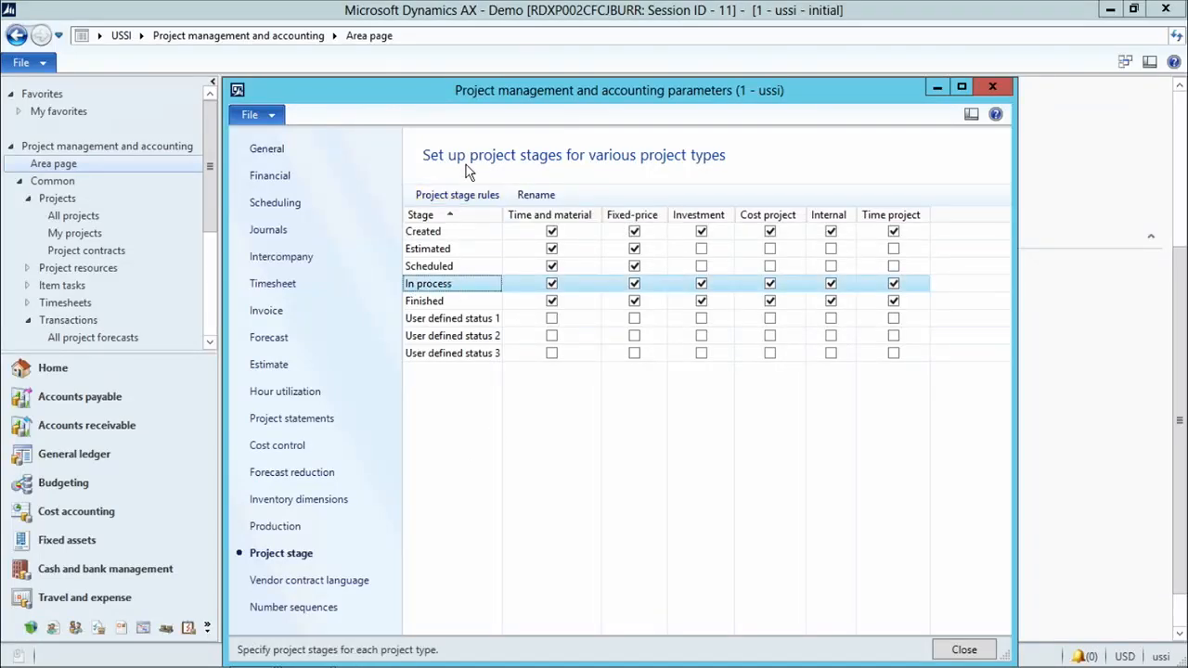
click(453, 203)
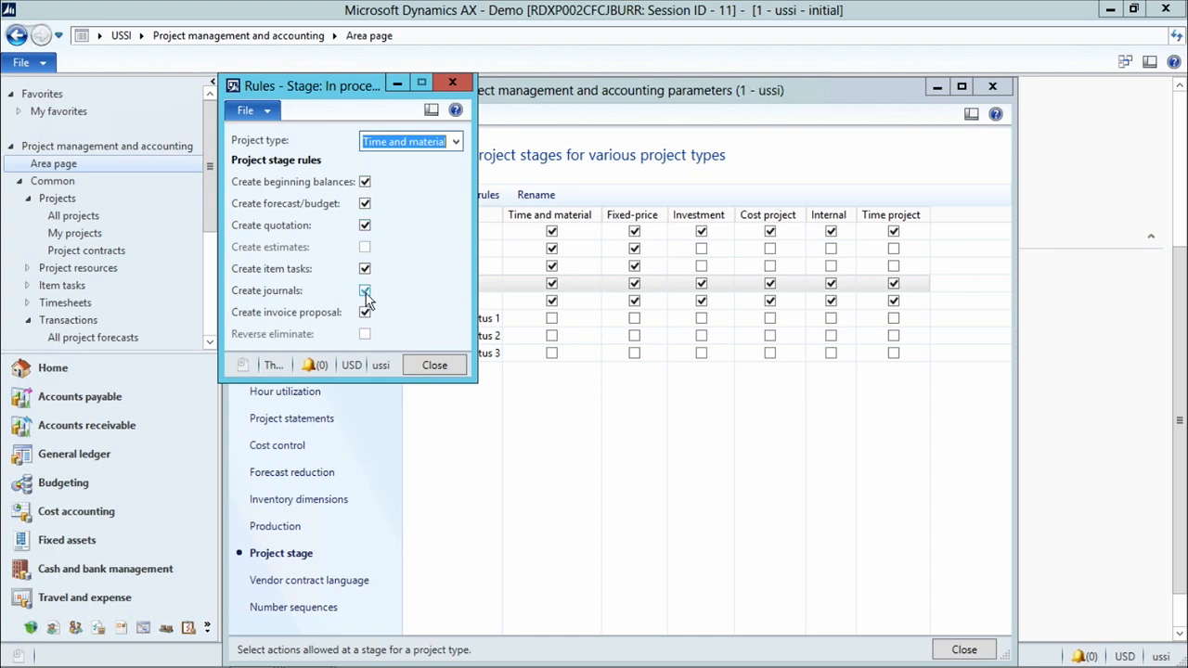
click(364, 183)
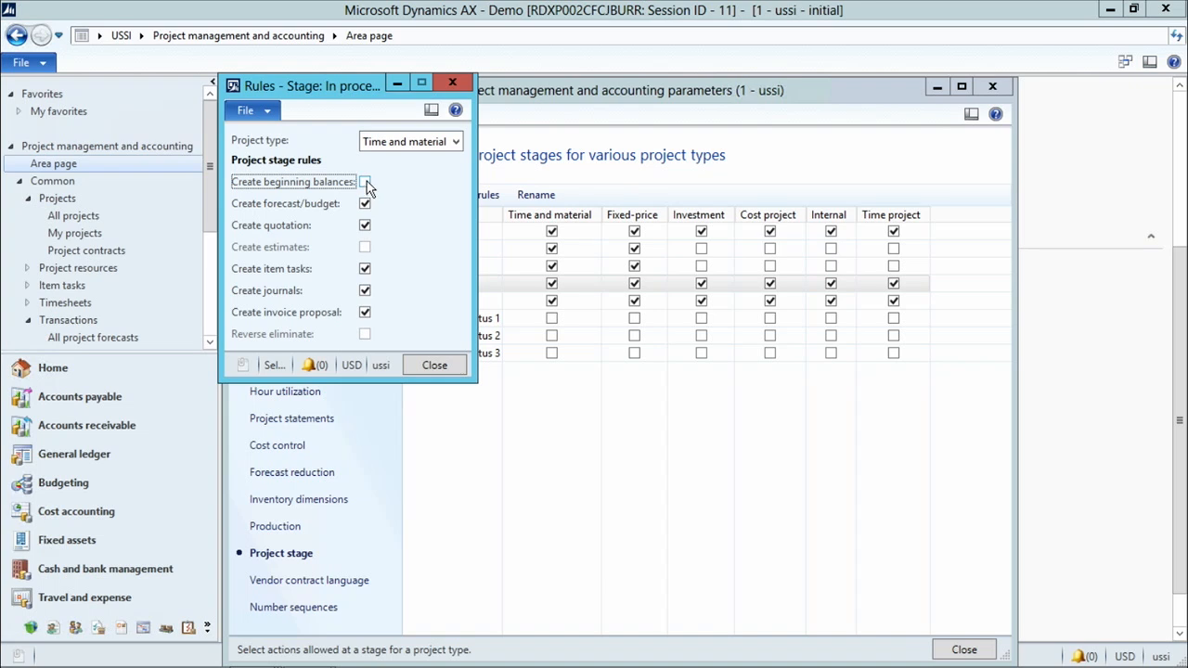
click(365, 183)
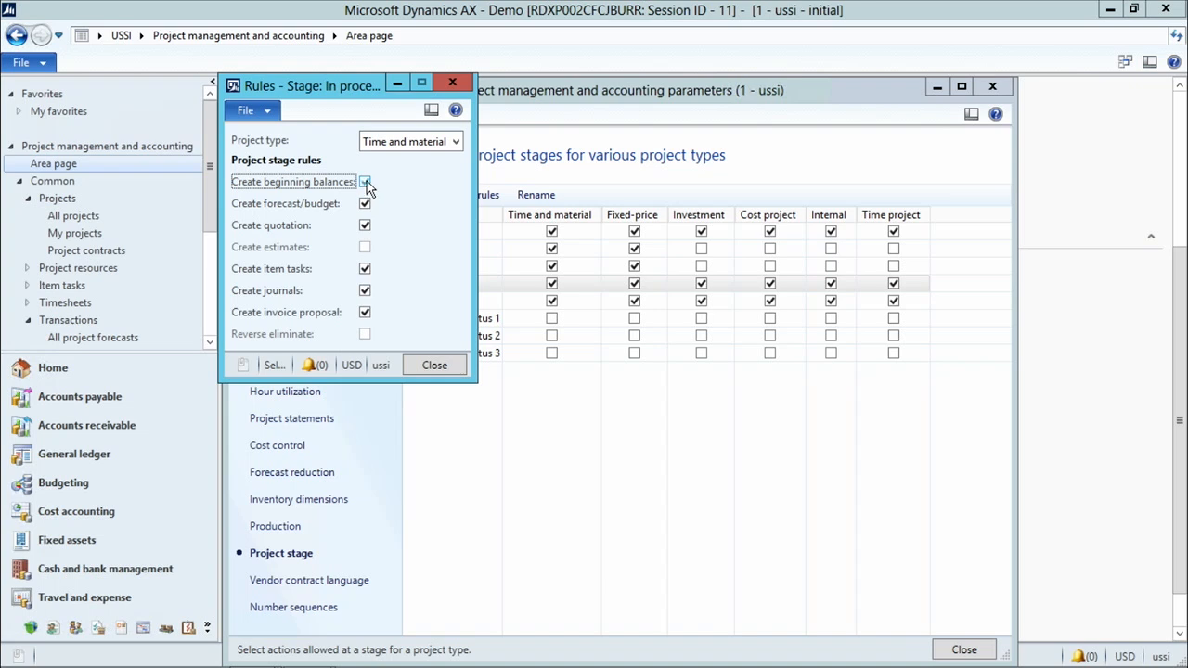
click(434, 367)
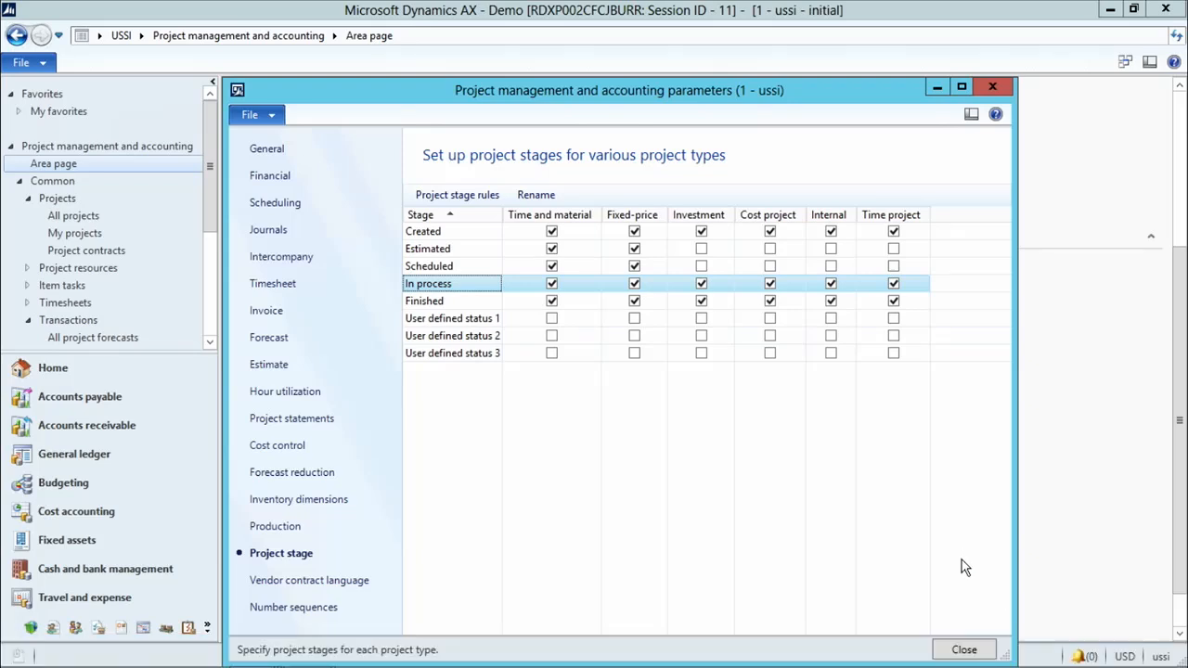
click(965, 651)
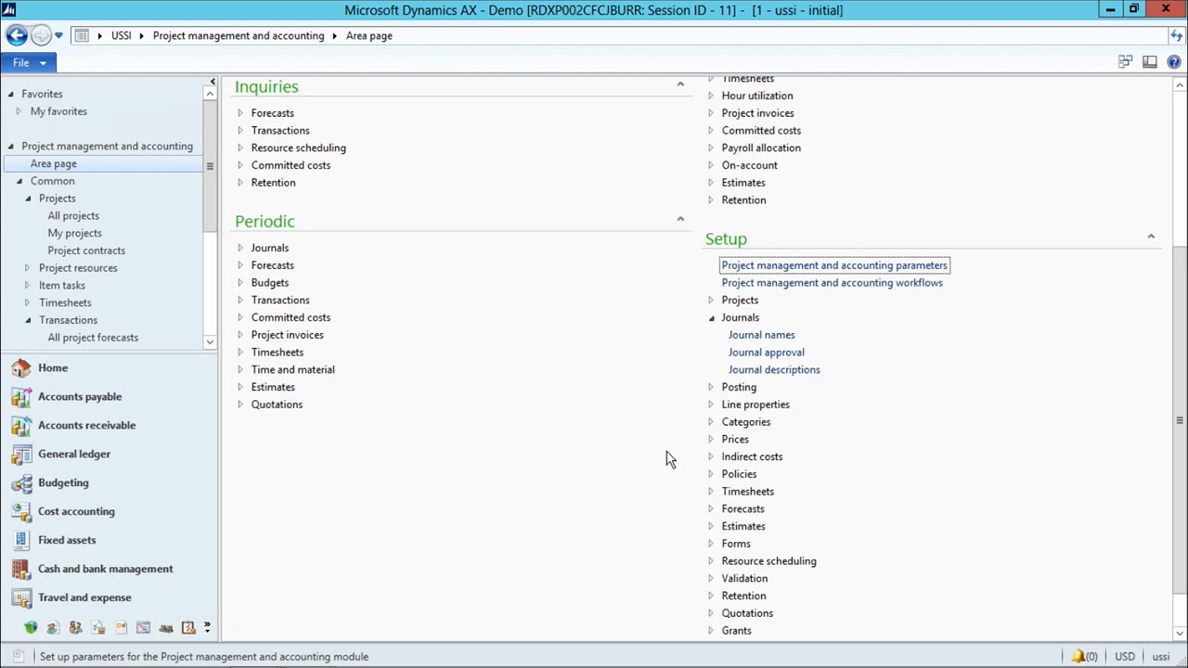
Step: Open the journal names setup in the General ledger module
click(207, 628)
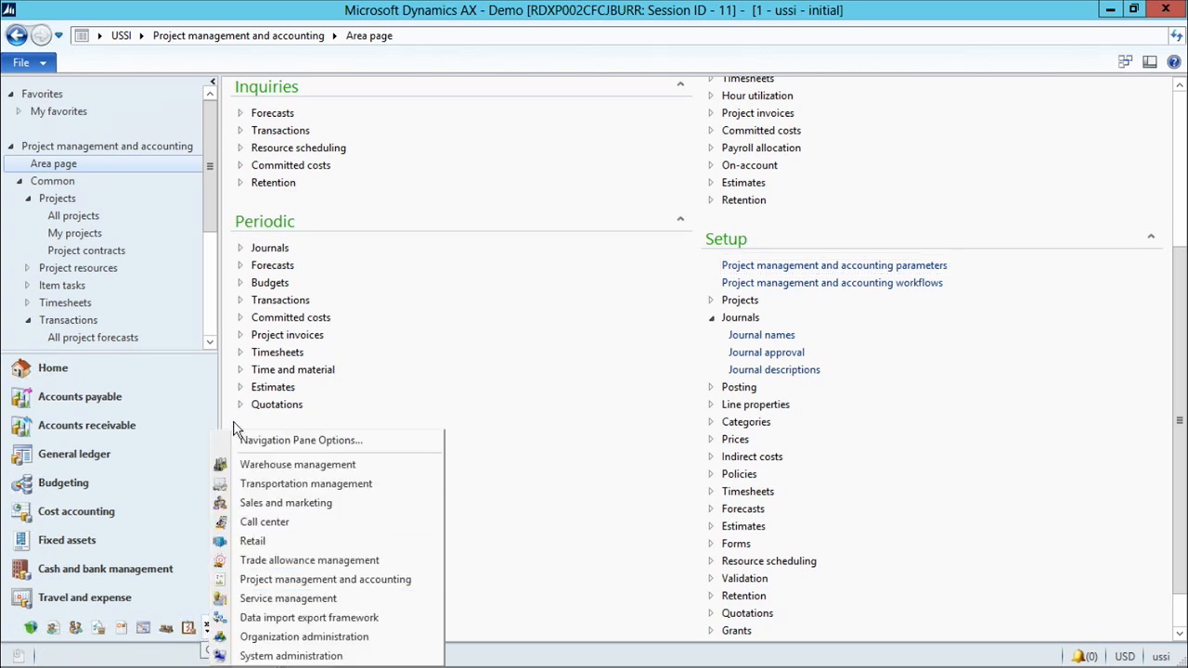
click(97, 448)
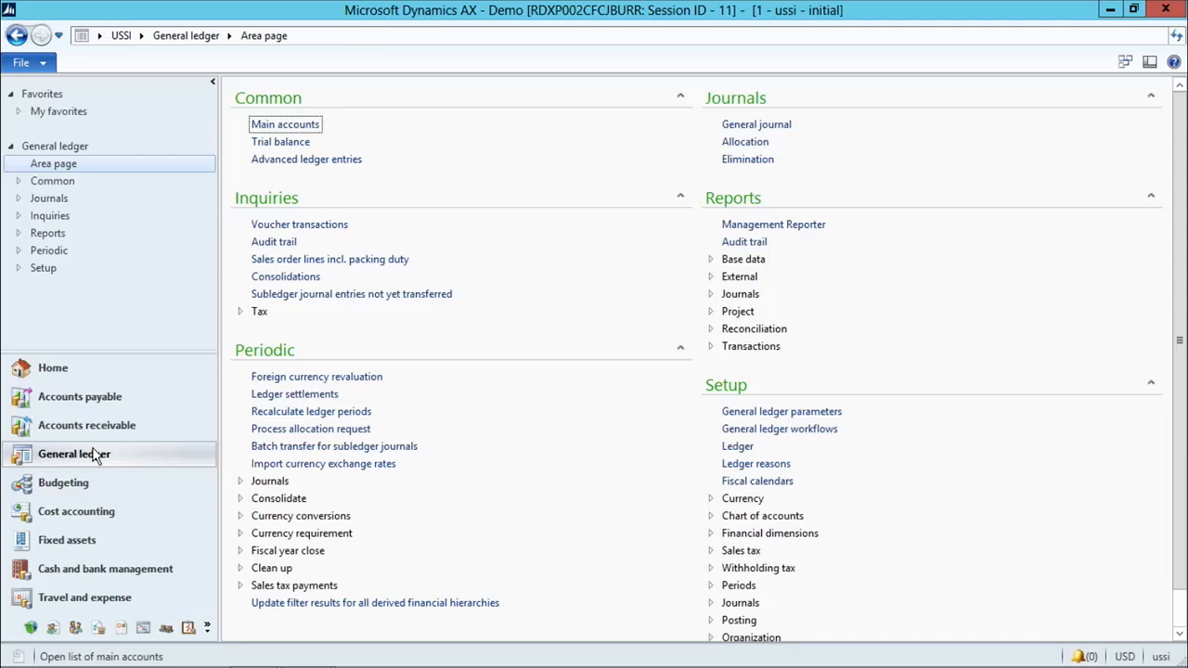
click(711, 604)
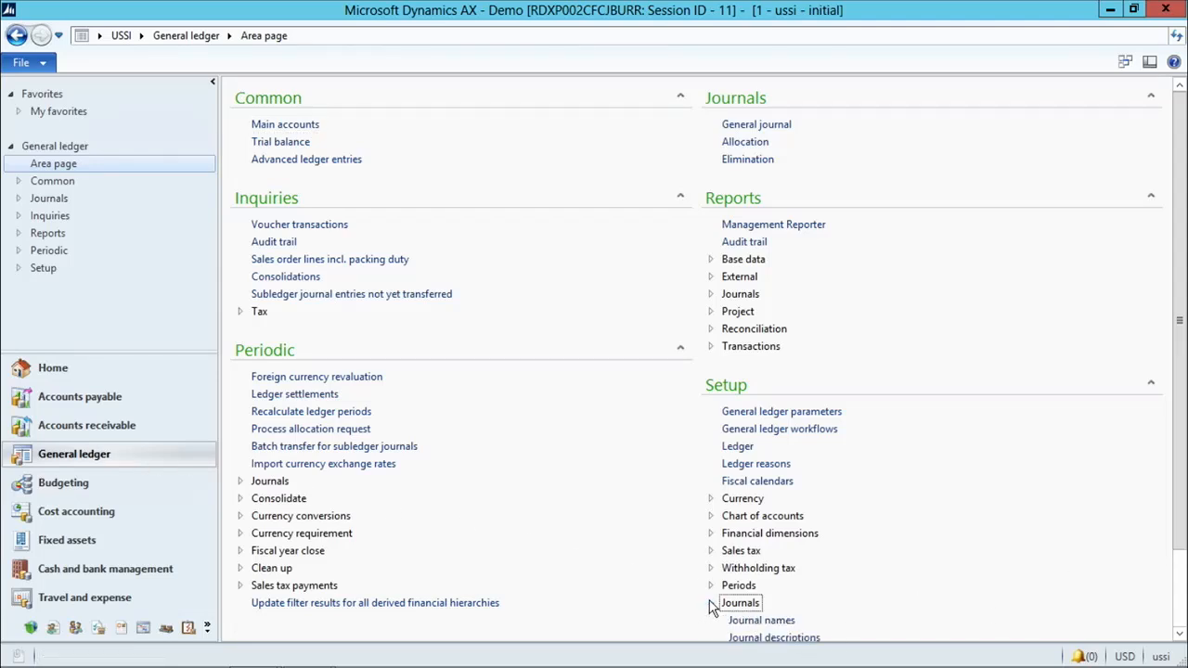
click(744, 620)
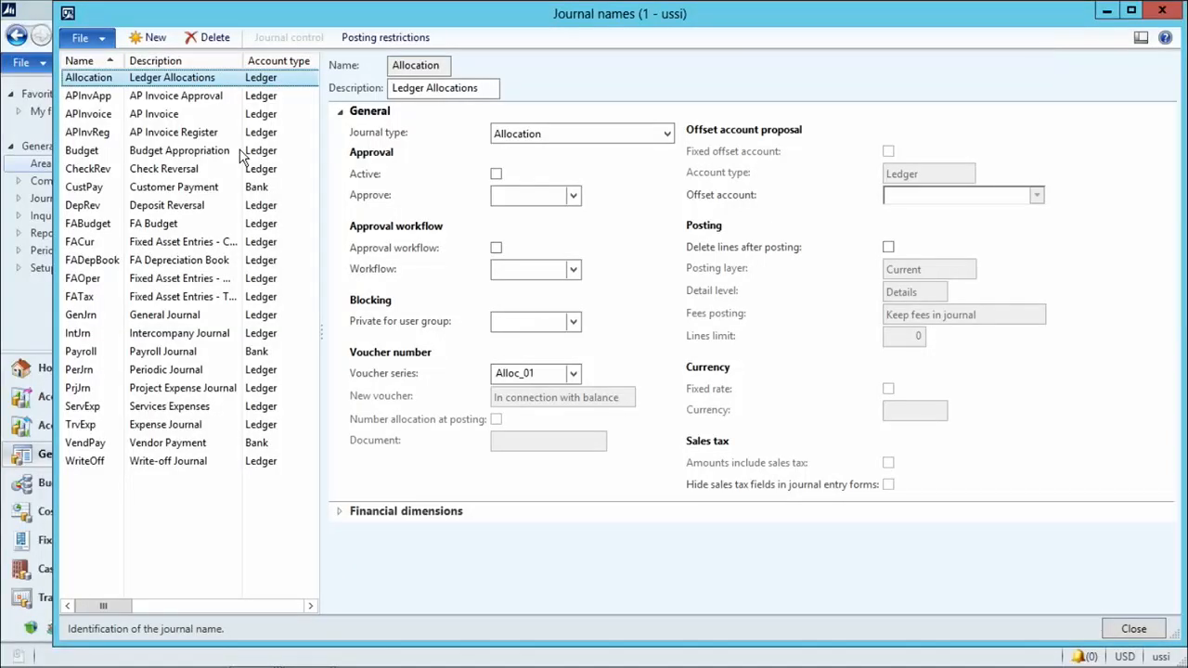
Step: Check the PrjJrn journal's voucher series and its journal type options, keep Project - expenses selected, and close the form
click(89, 390)
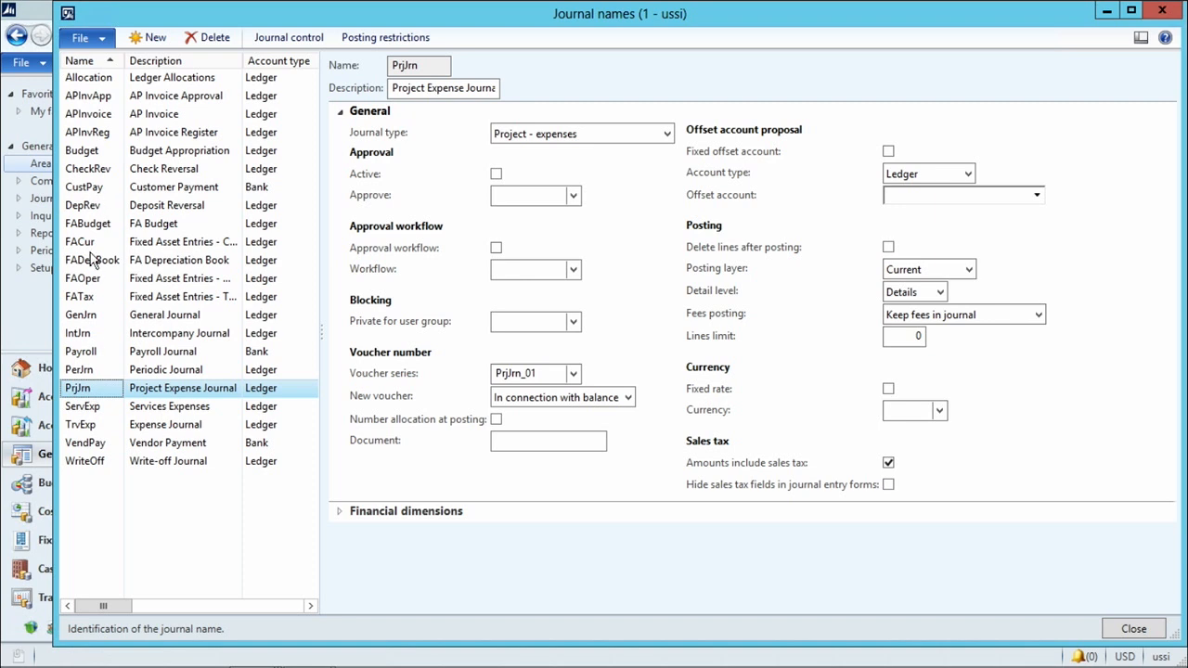
click(667, 134)
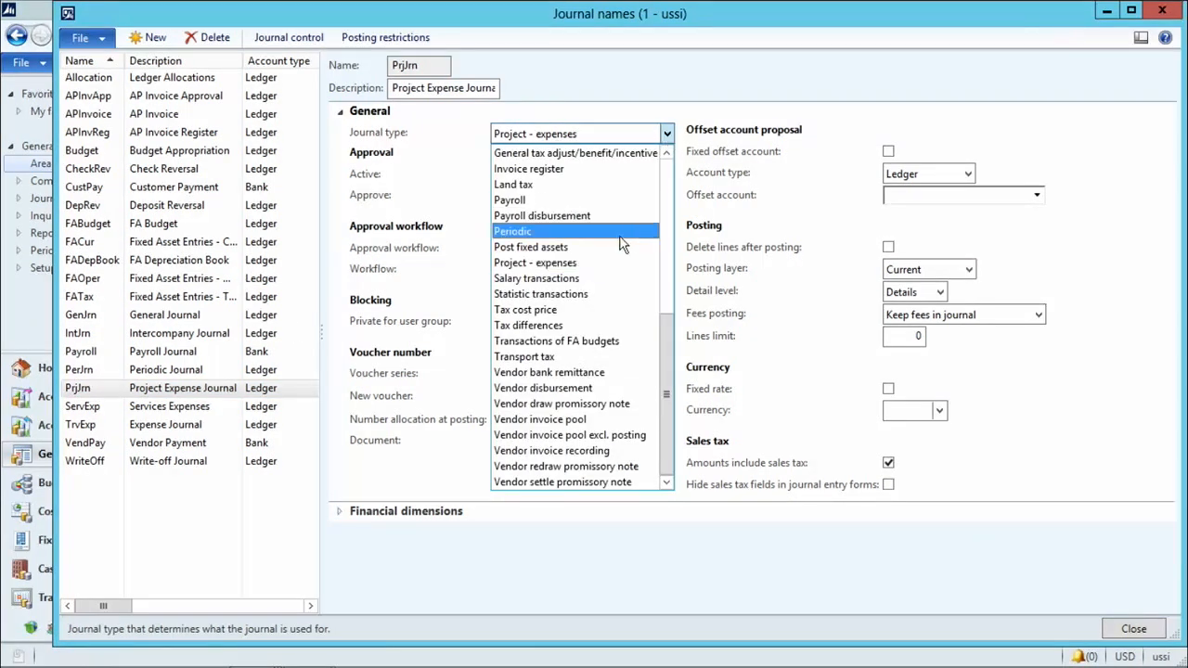
click(568, 263)
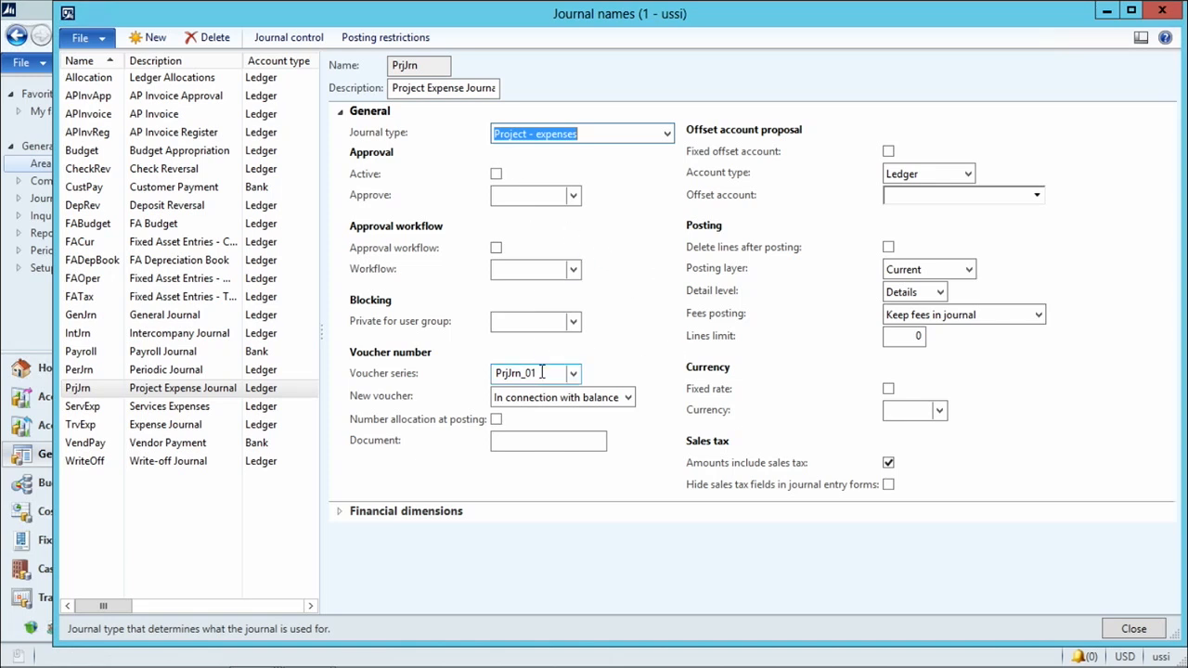
mouse_move(543, 374)
click(1134, 630)
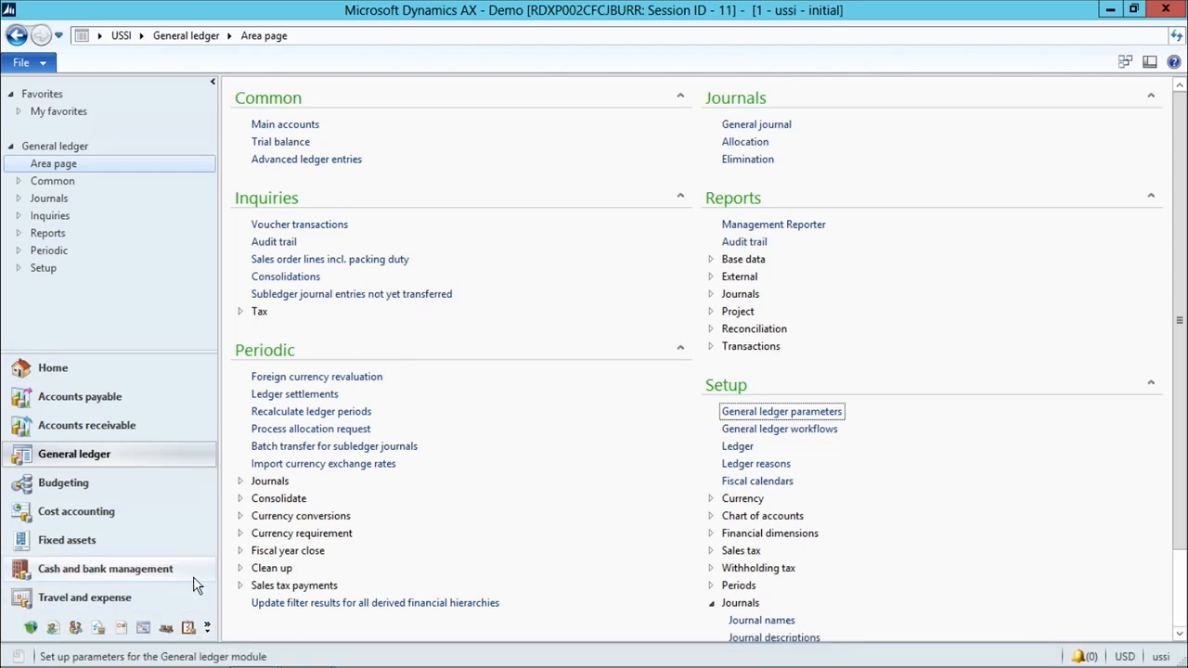
Step: Open the inventory journal names setup in the Inventory management module
click(188, 630)
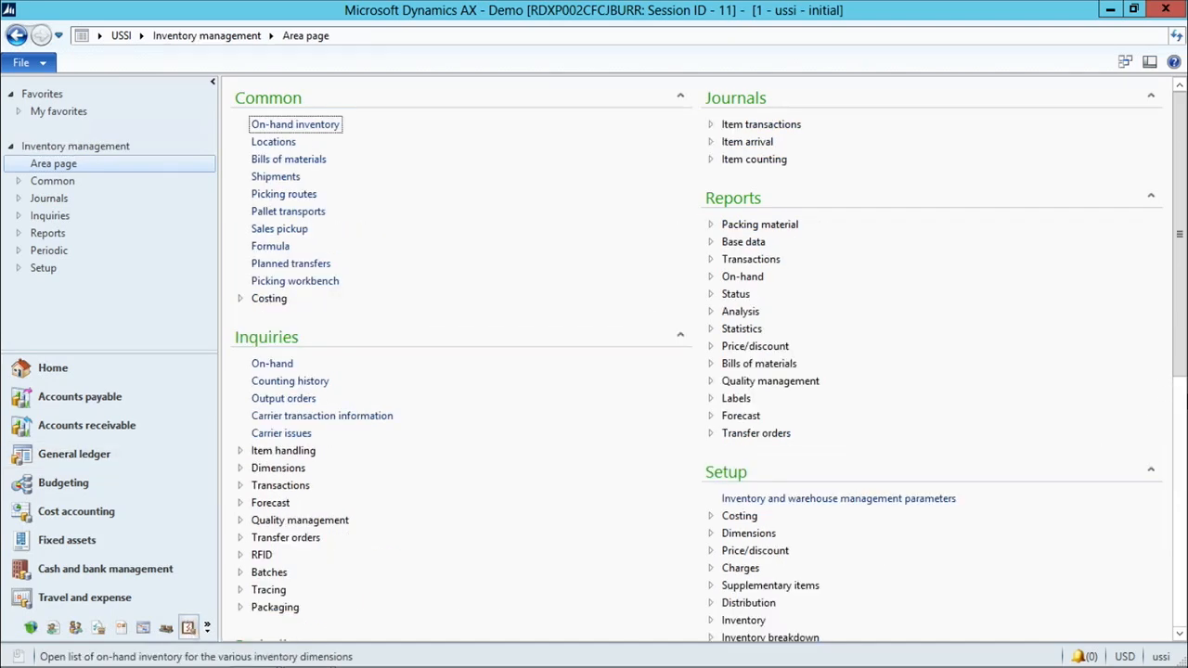
scroll(1178, 379, down, 3)
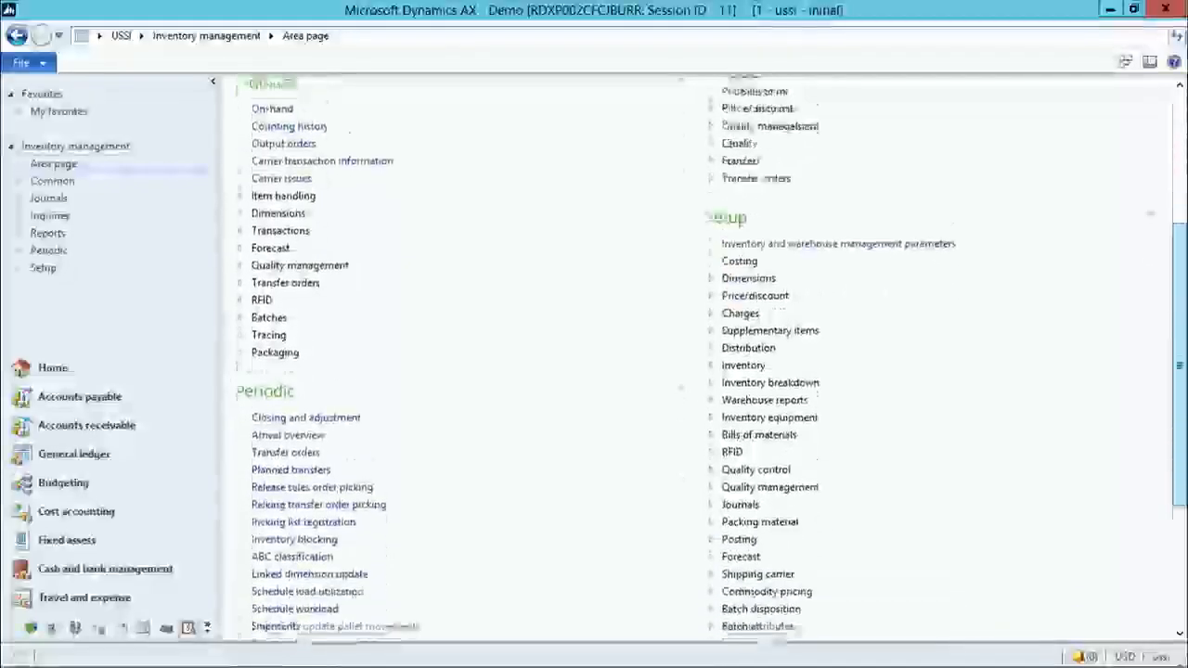
click(710, 471)
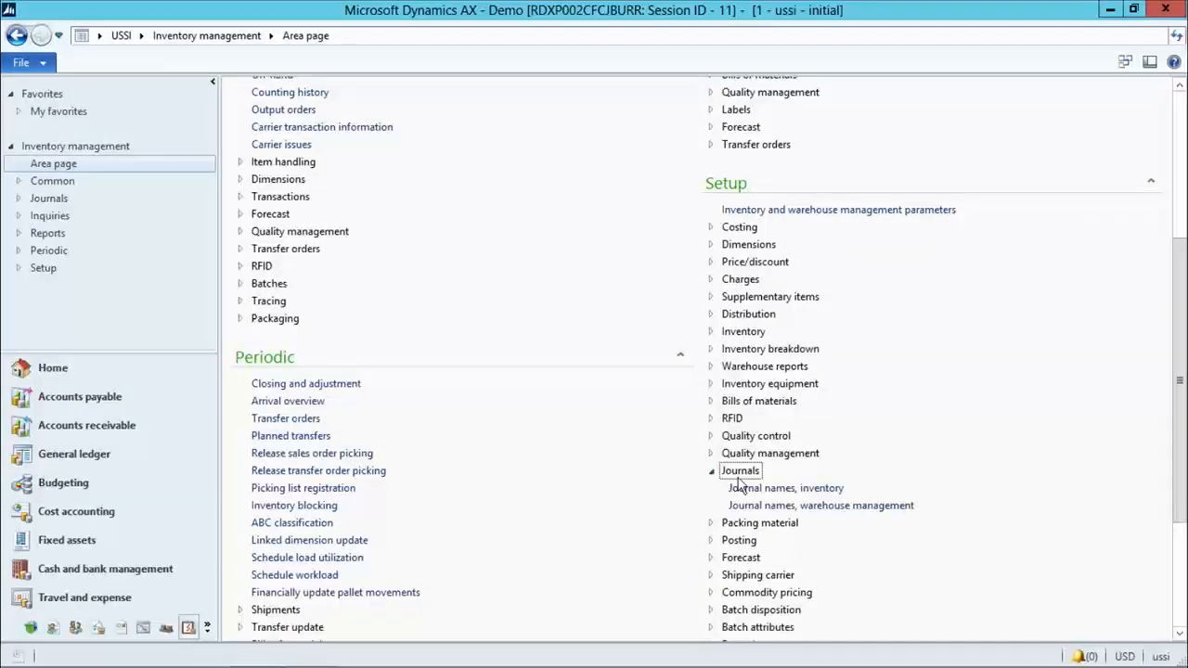
click(735, 488)
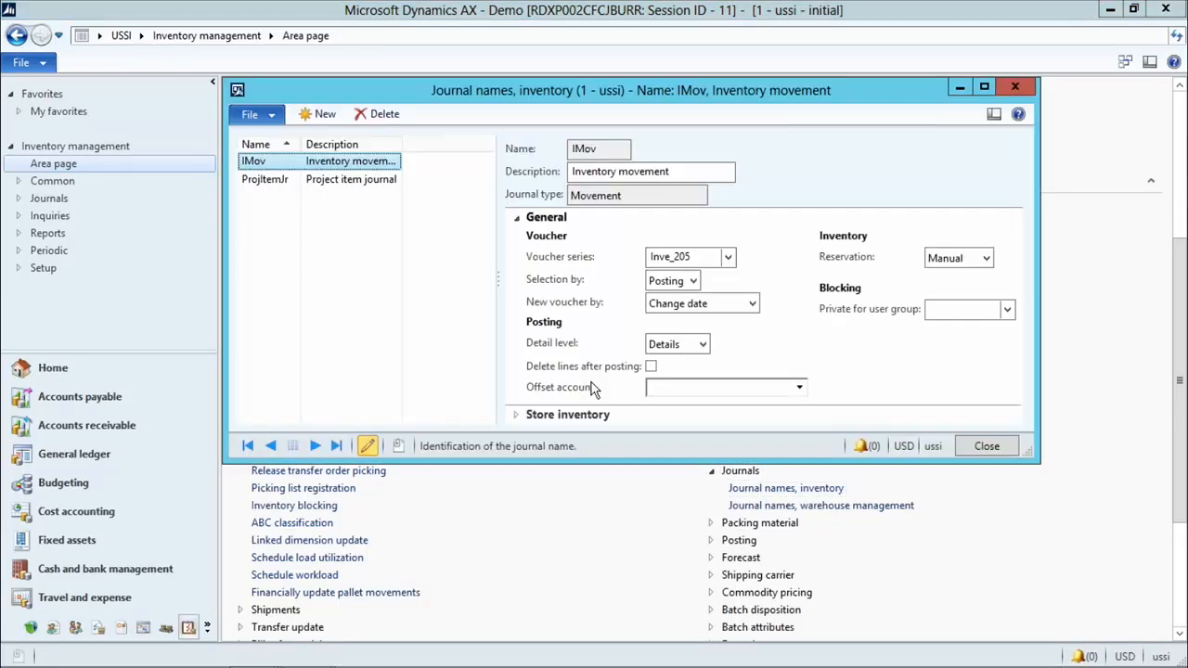
Step: Review the journal type and voucher series of the ProjItemJr journal name, and close the form
click(257, 186)
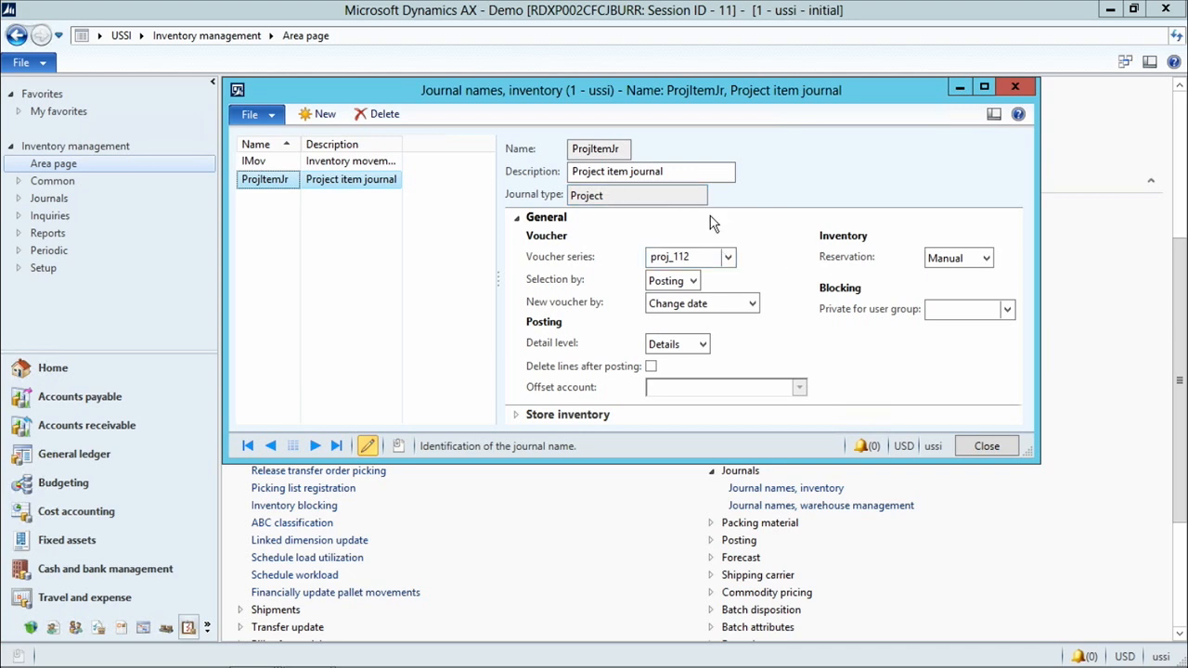
mouse_move(681, 258)
click(989, 449)
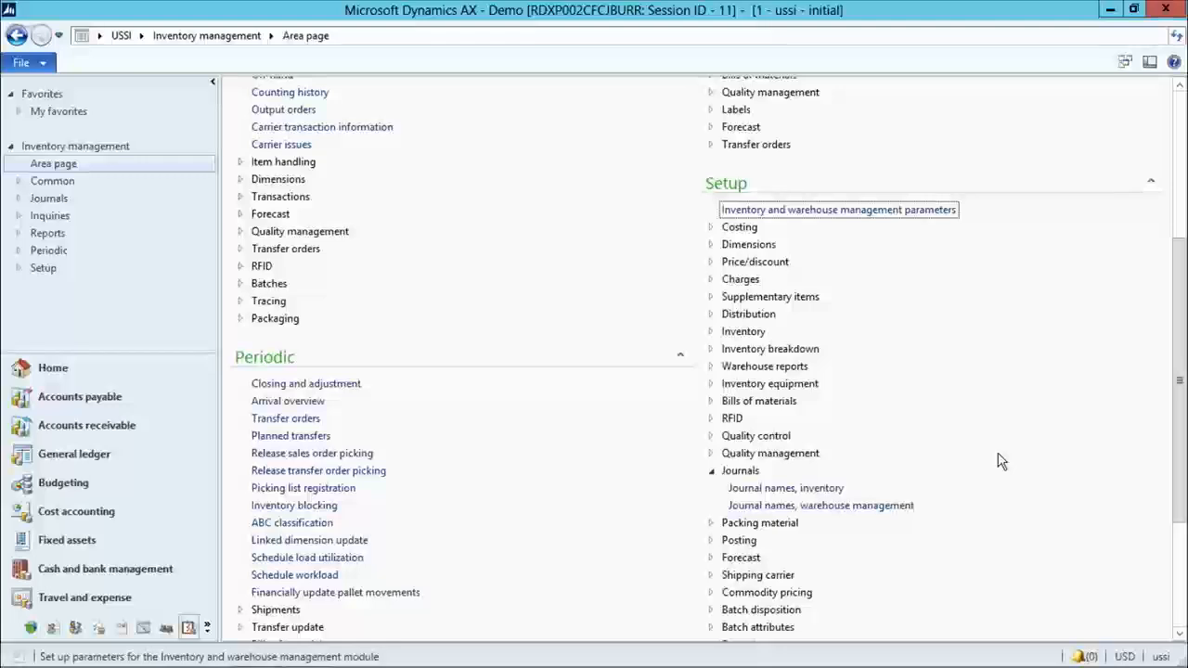
Step: Open the hour cost price setup in the Project management and accounting module
click(207, 633)
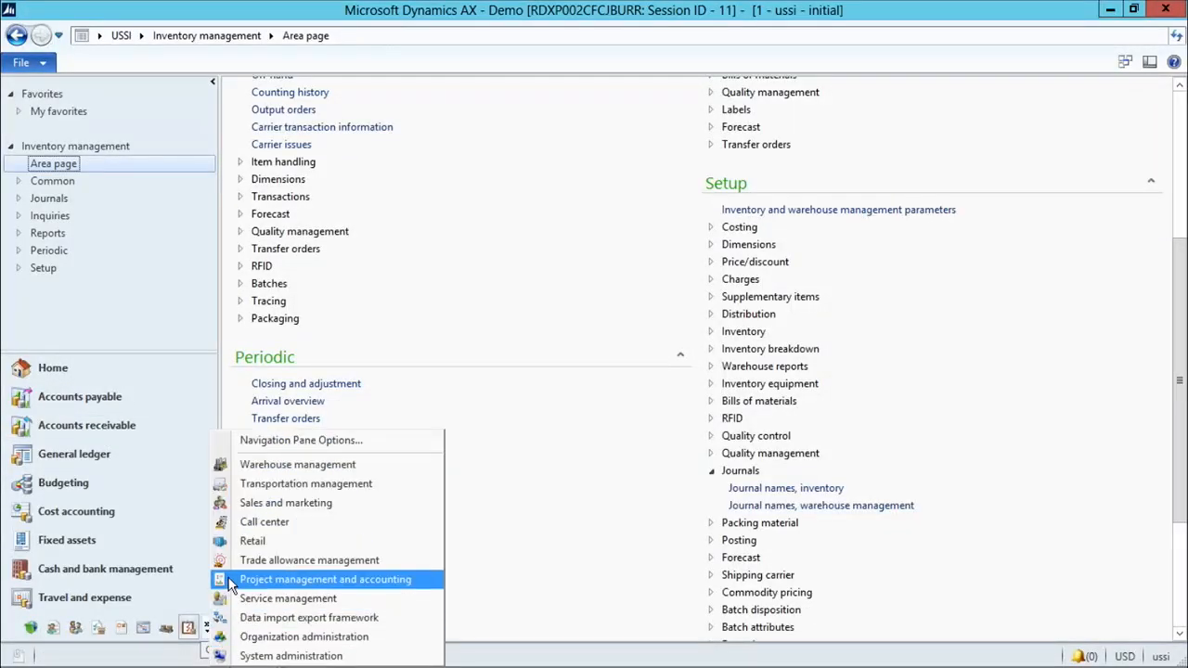
click(231, 584)
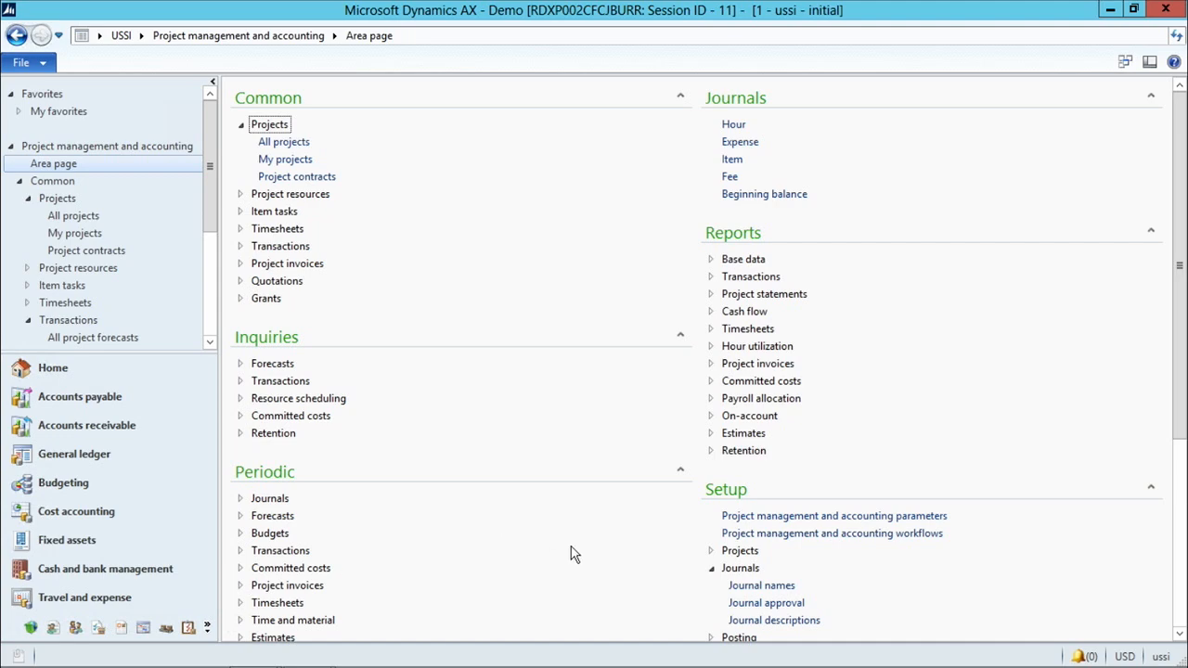
click(711, 568)
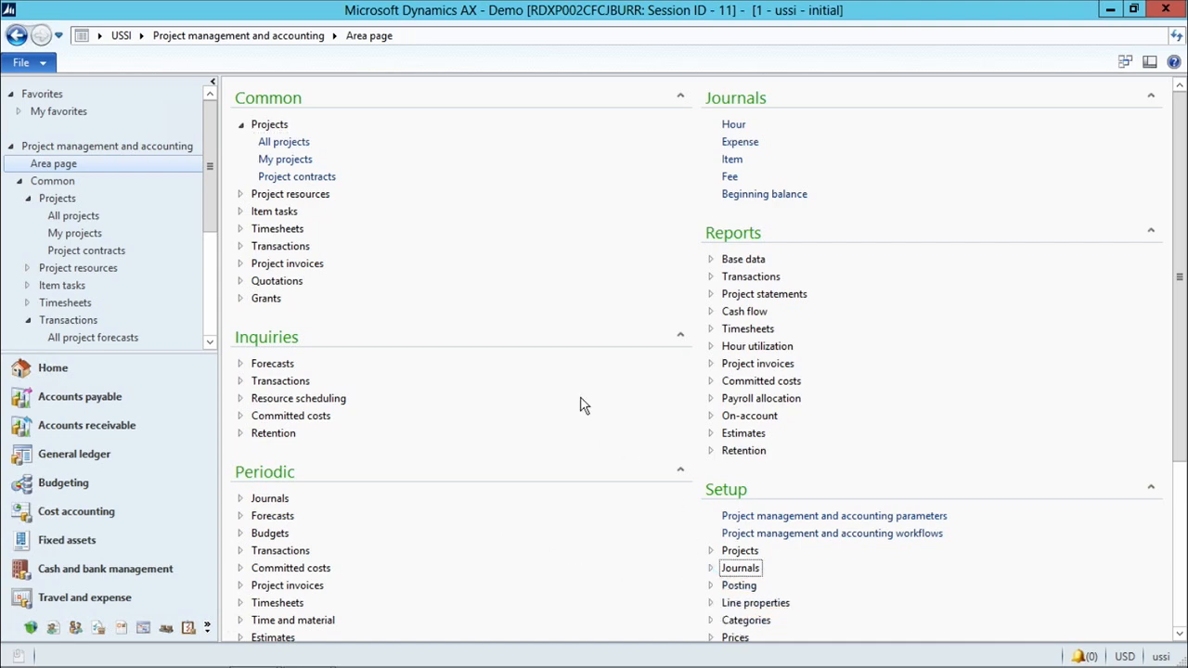
scroll(1183, 431, down, 5)
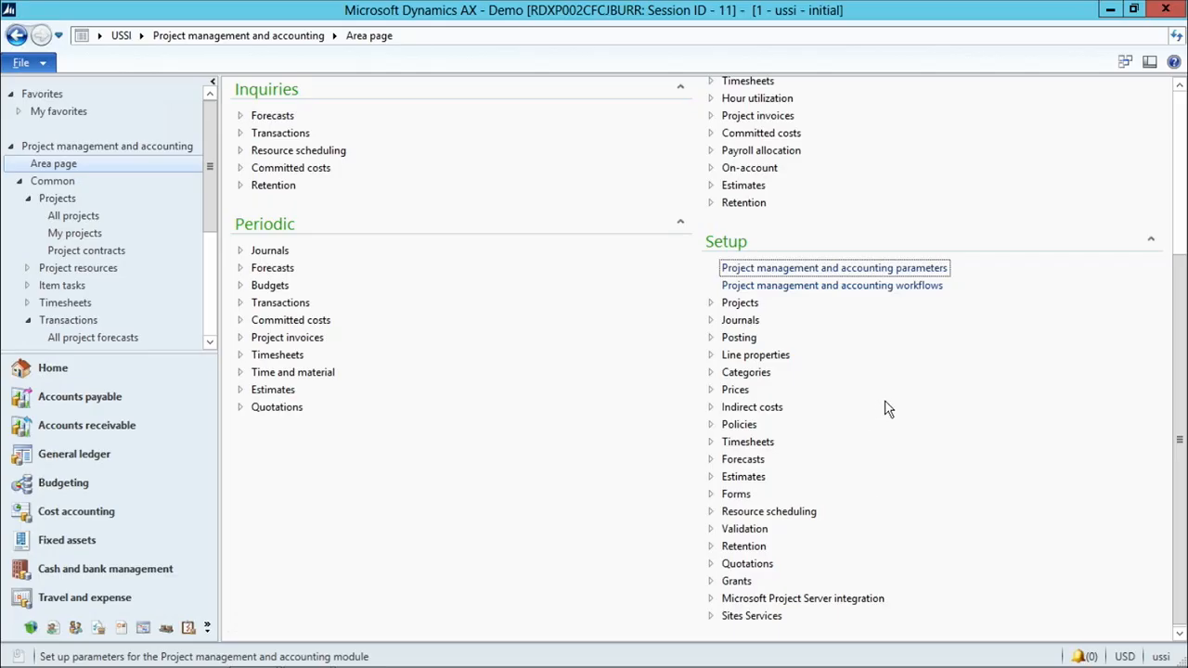
click(713, 390)
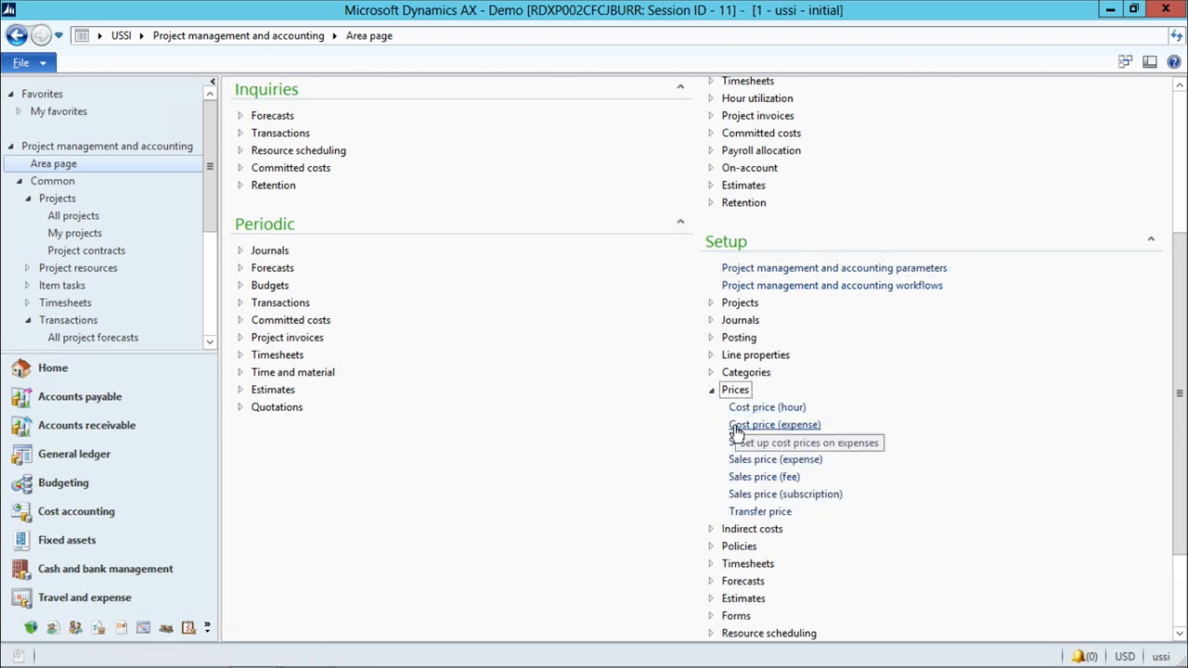
click(748, 408)
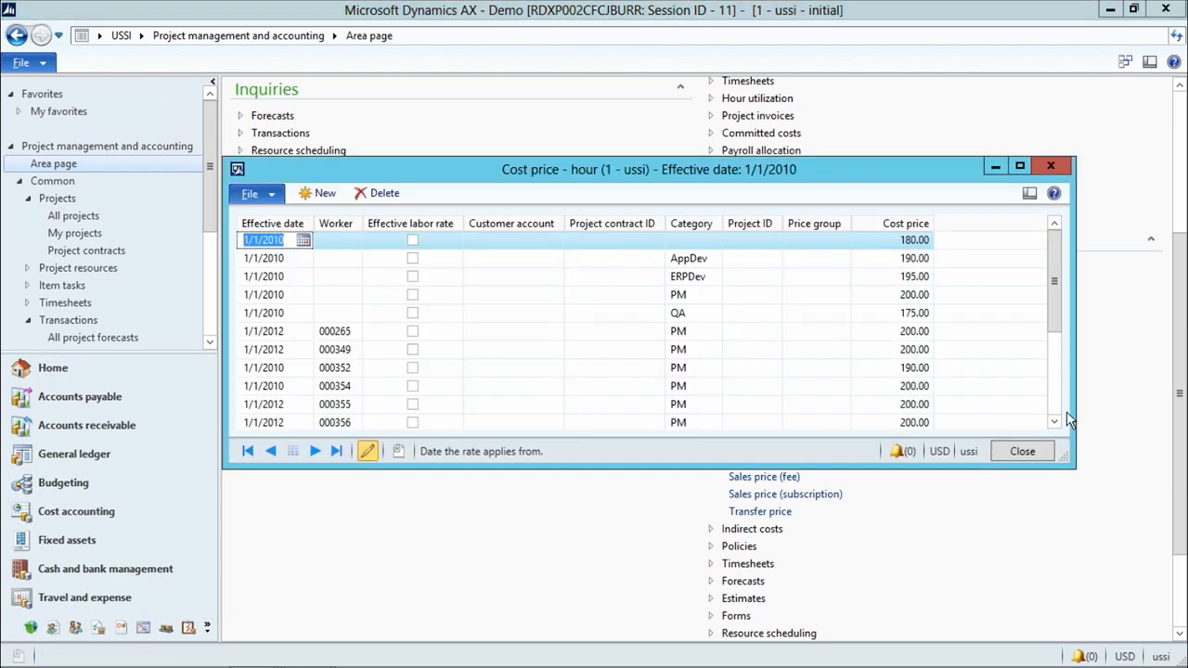
Step: Enlarge the hour cost price form and Worker column, review the rates by worker and category, and close the form
drag(1068, 464, 1124, 663)
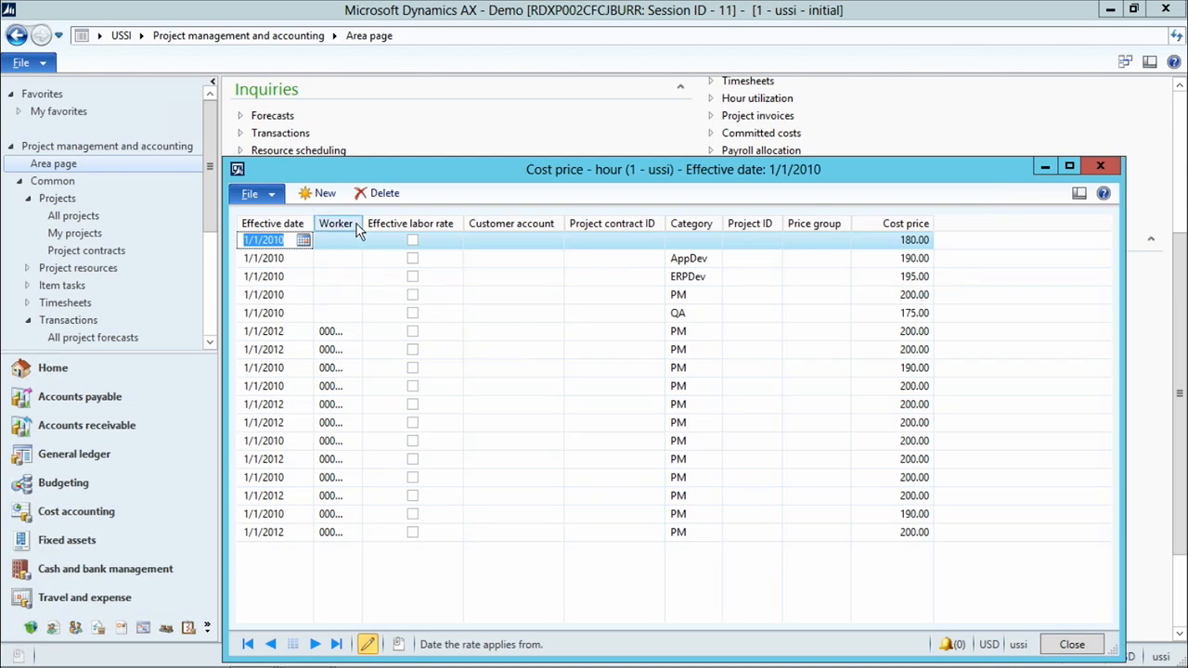
drag(339, 226, 409, 227)
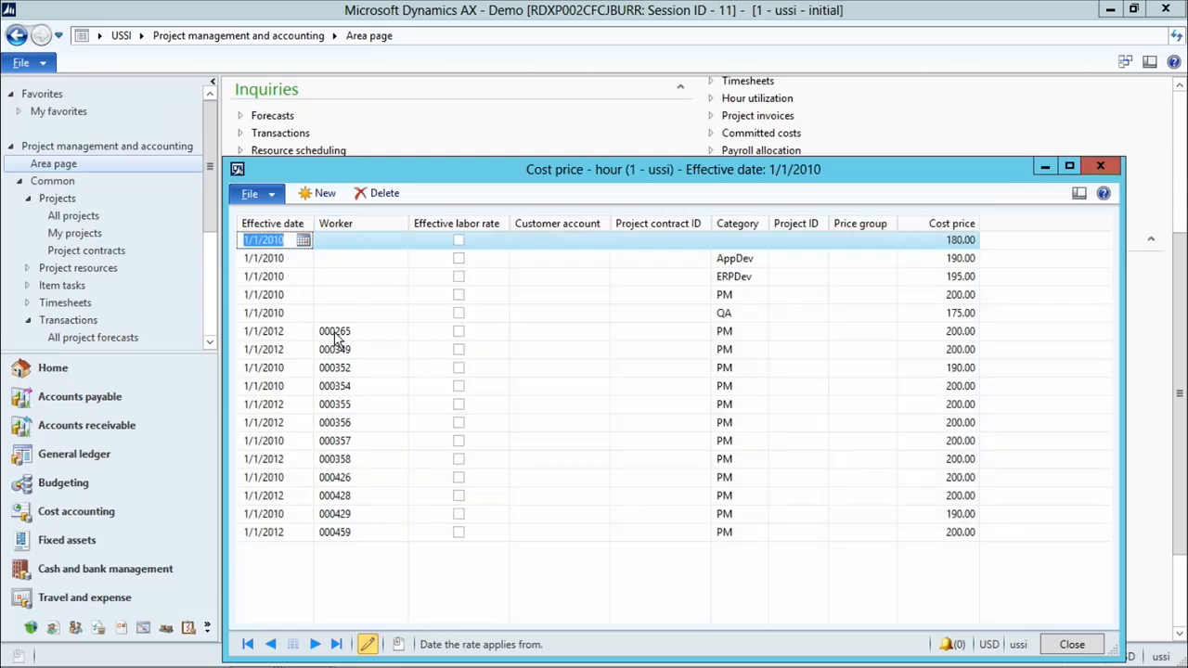
mouse_move(336, 343)
click(1096, 167)
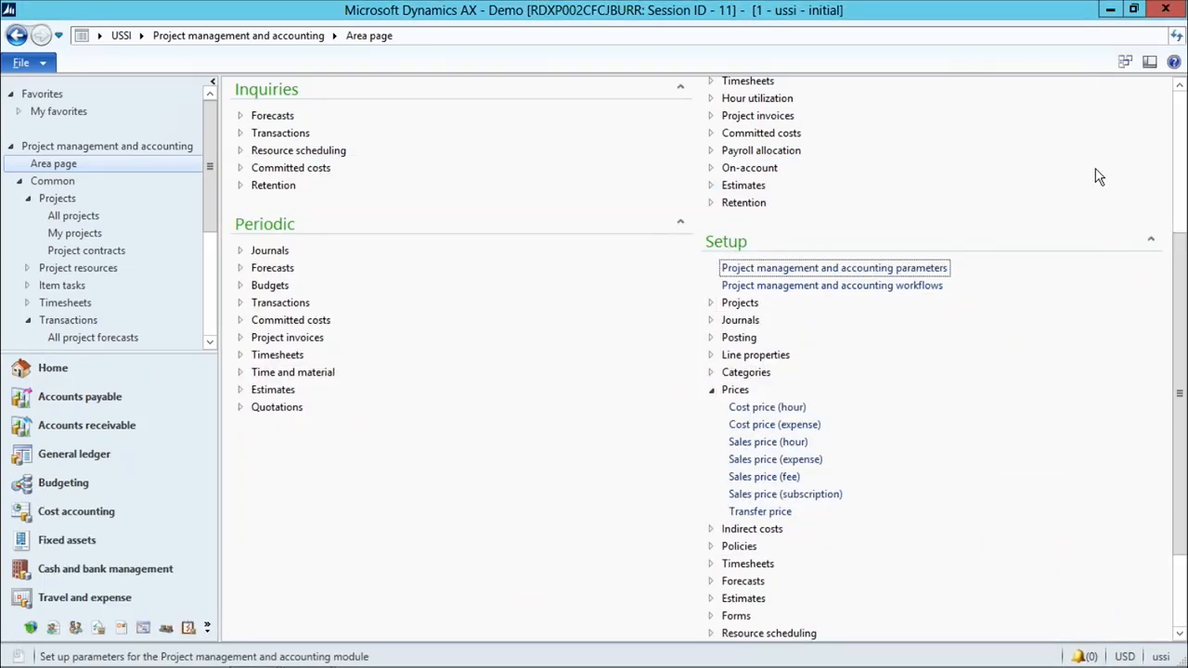
Step: Add an expense cost price line effective 1/1/2014 for the Mileage category
click(752, 424)
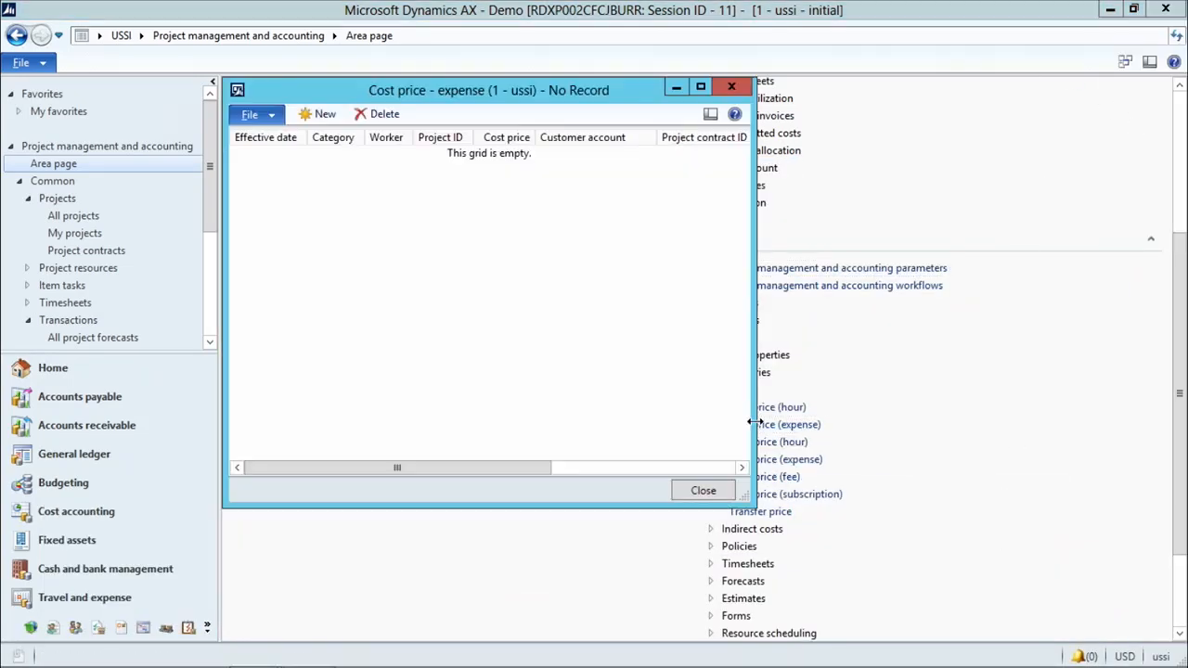
click(315, 114)
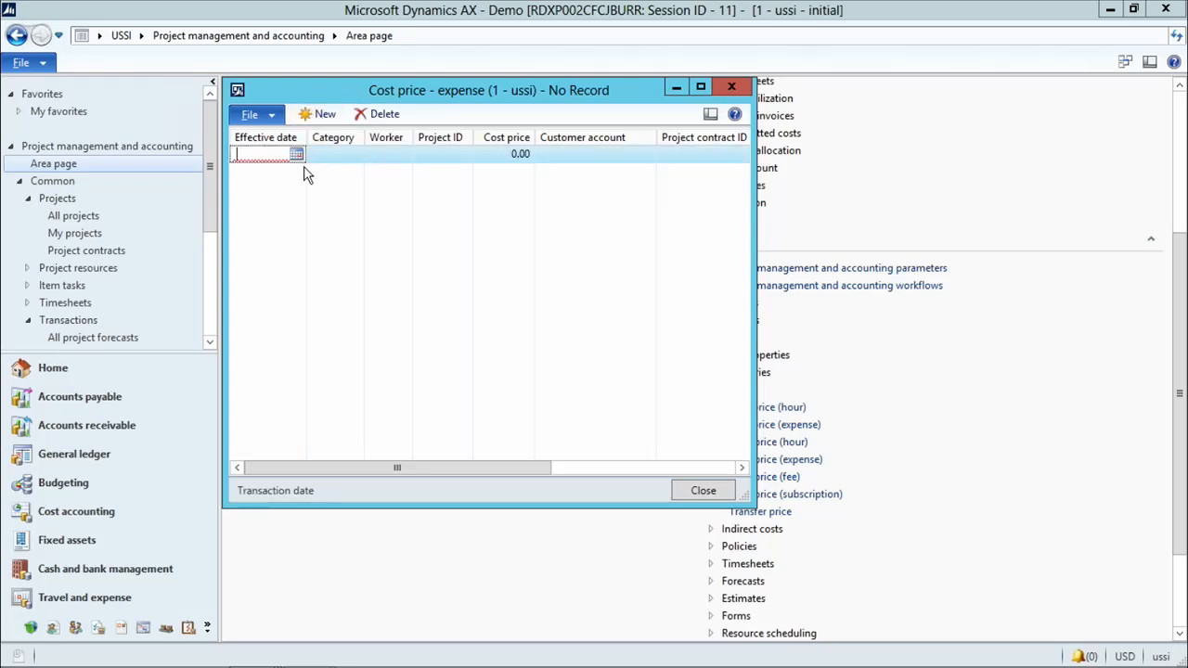
text(1/1/20)
text(14)
click(345, 153)
click(356, 155)
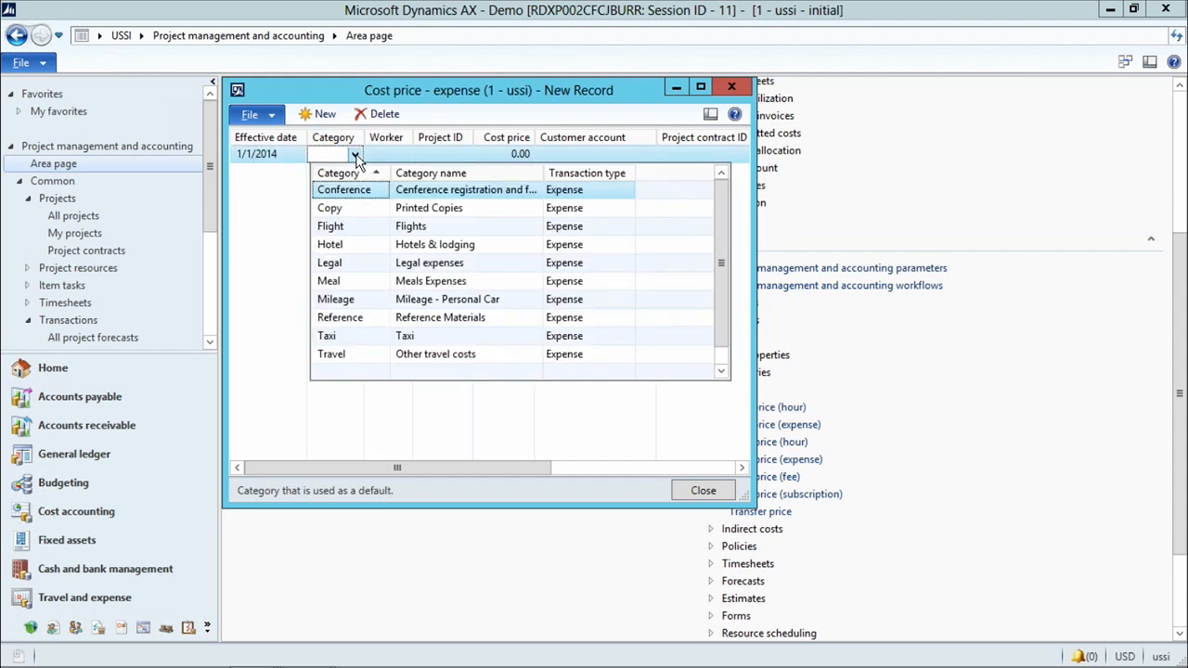
click(345, 303)
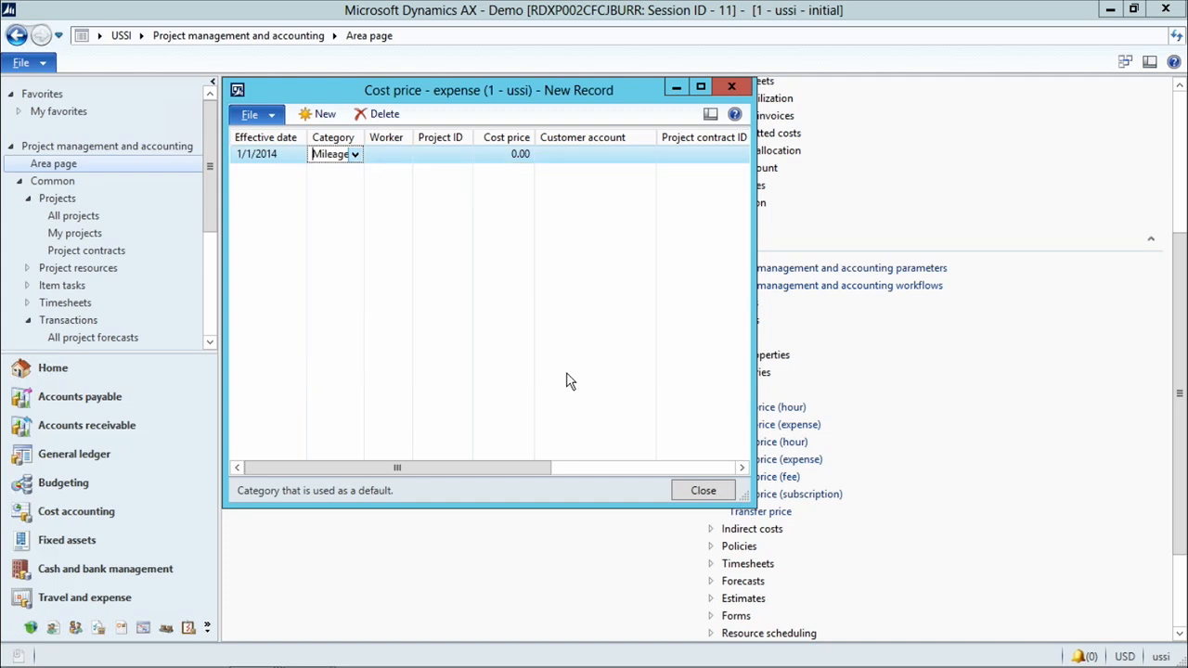
Step: Set the Mileage line's cost price to 5.00, enlarge the form to check the remaining columns, and close it
key(Tab)
key(Tab)
key(Tab)
text(5)
key(Tab)
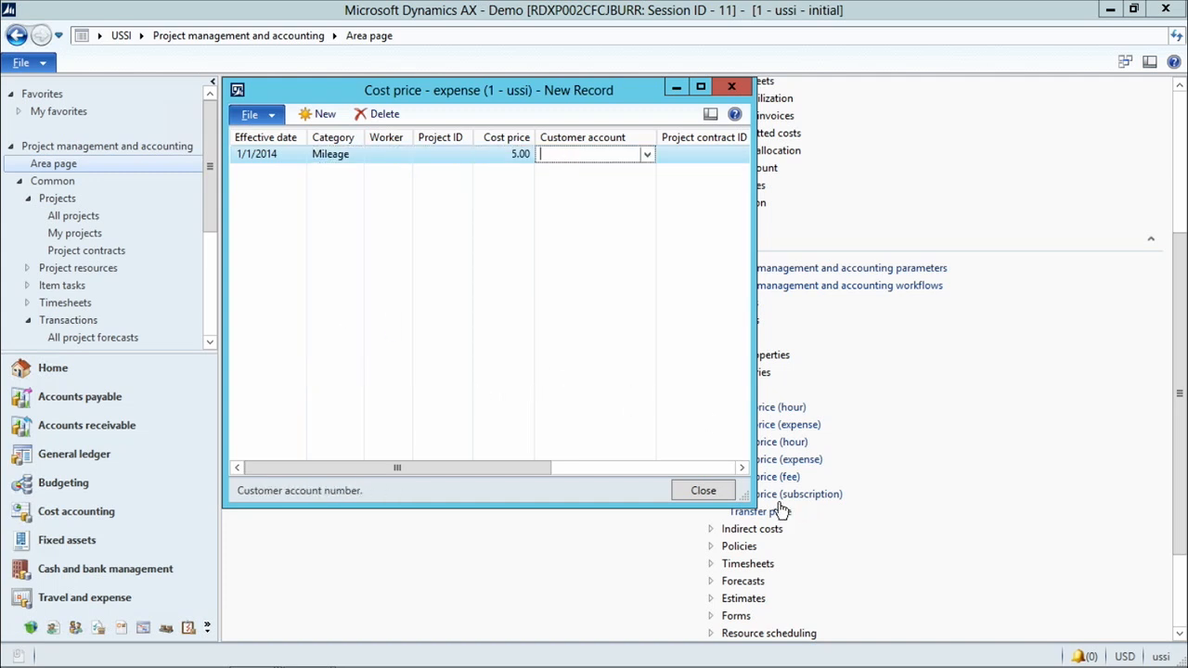
drag(747, 501, 1014, 638)
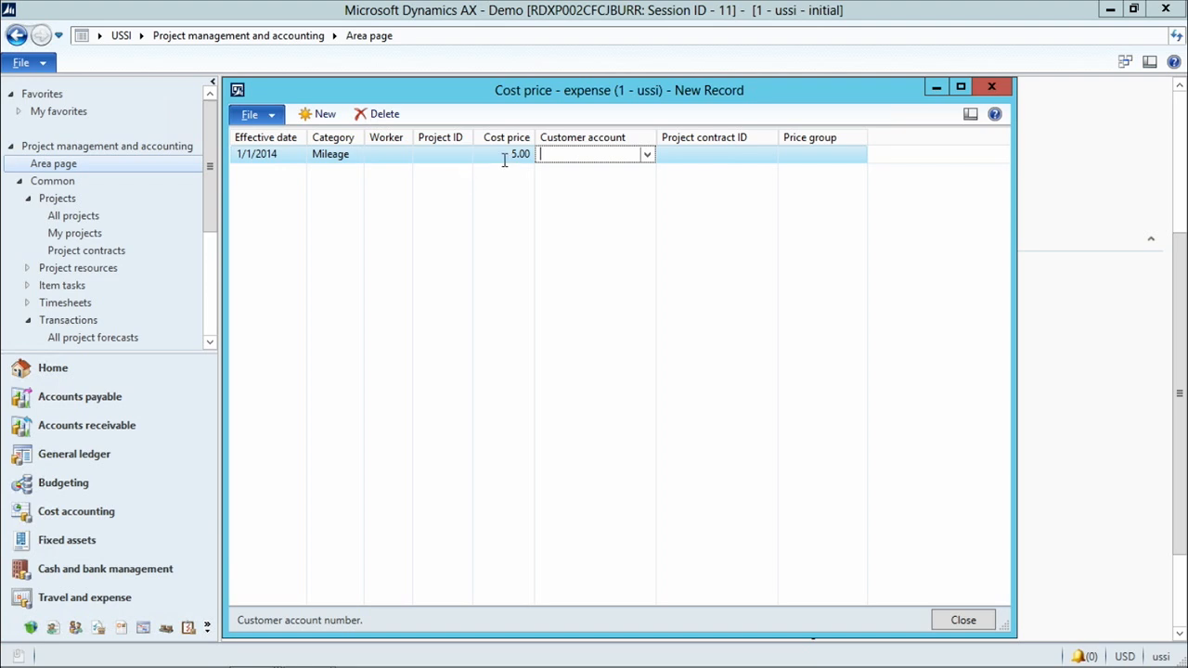
click(966, 621)
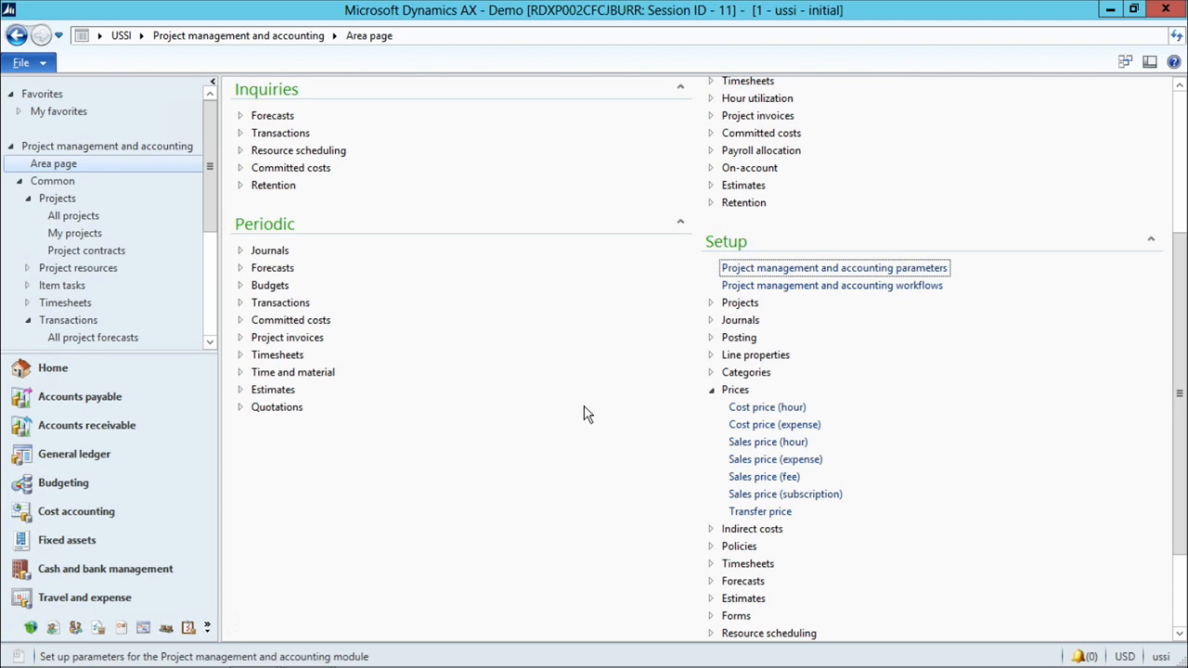
Step: Add an expense sales price line effective 1/1/2014 that is valid for All
click(748, 462)
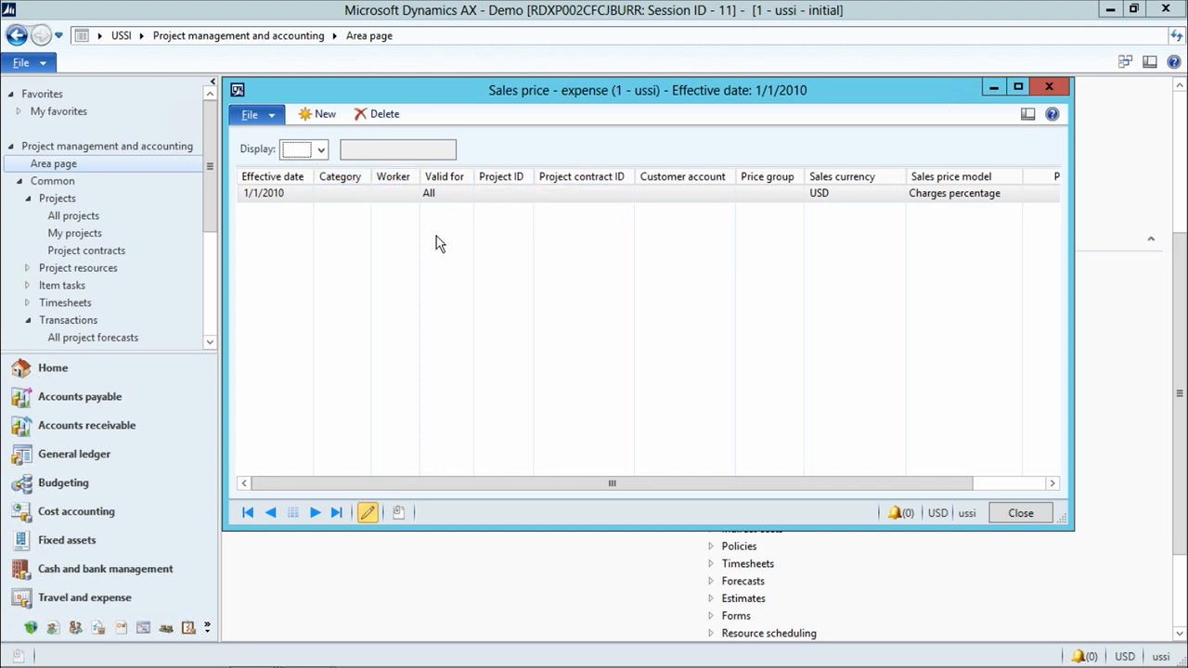
click(318, 117)
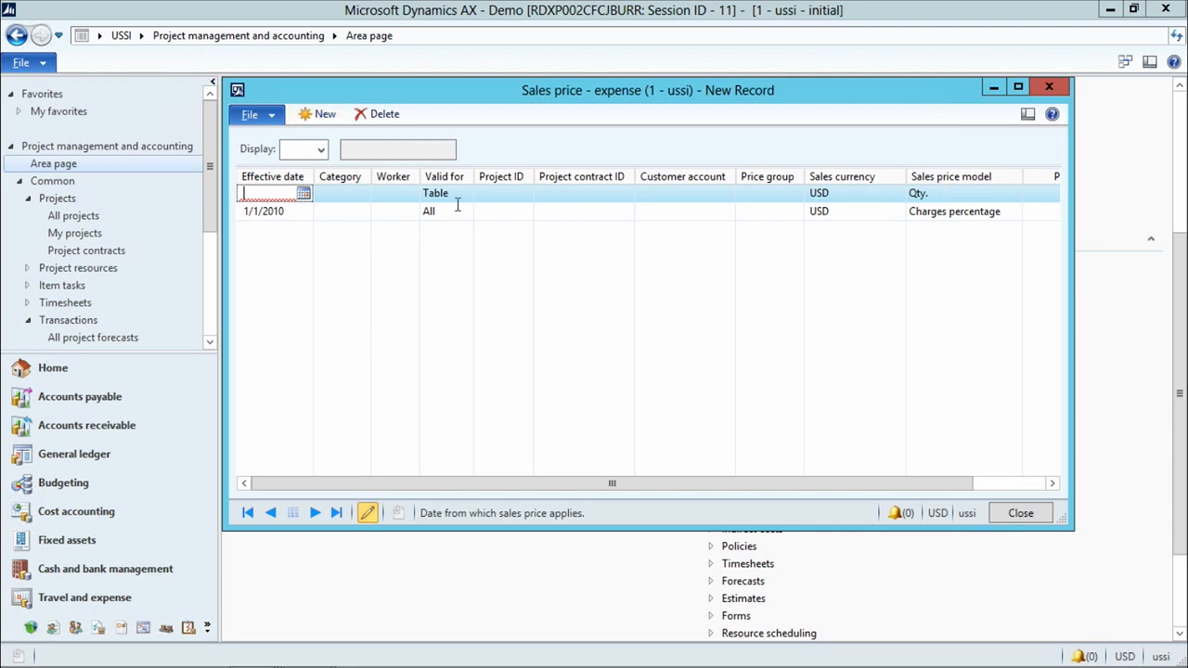
text(1/1/14)
click(466, 193)
click(466, 194)
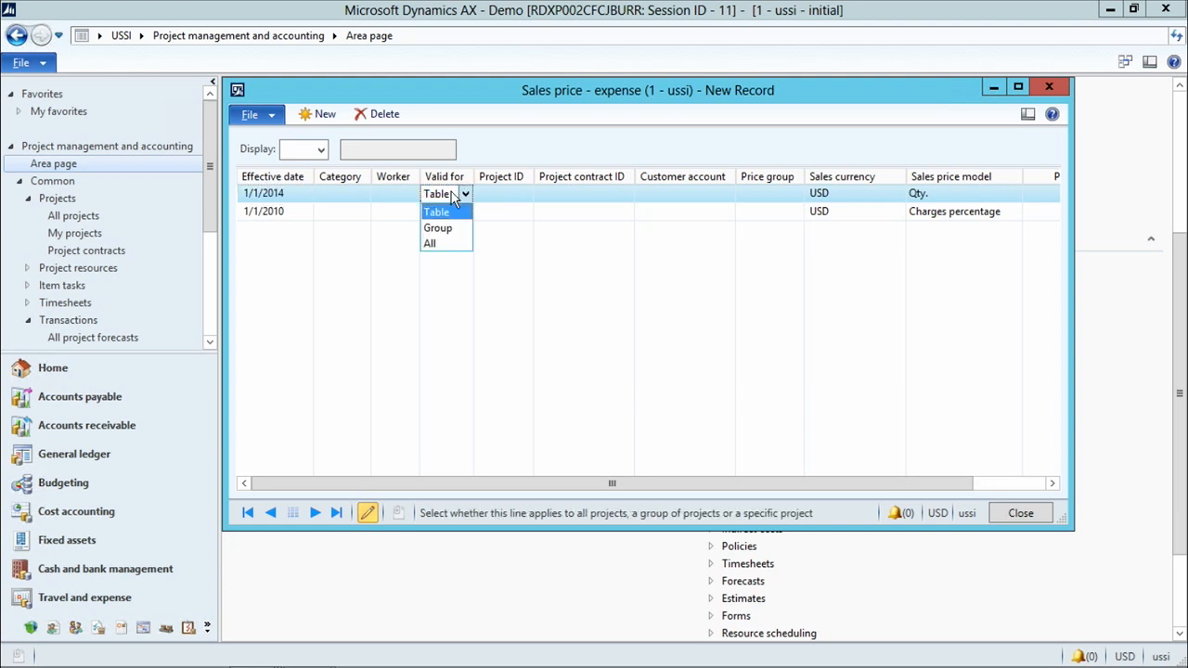
click(440, 242)
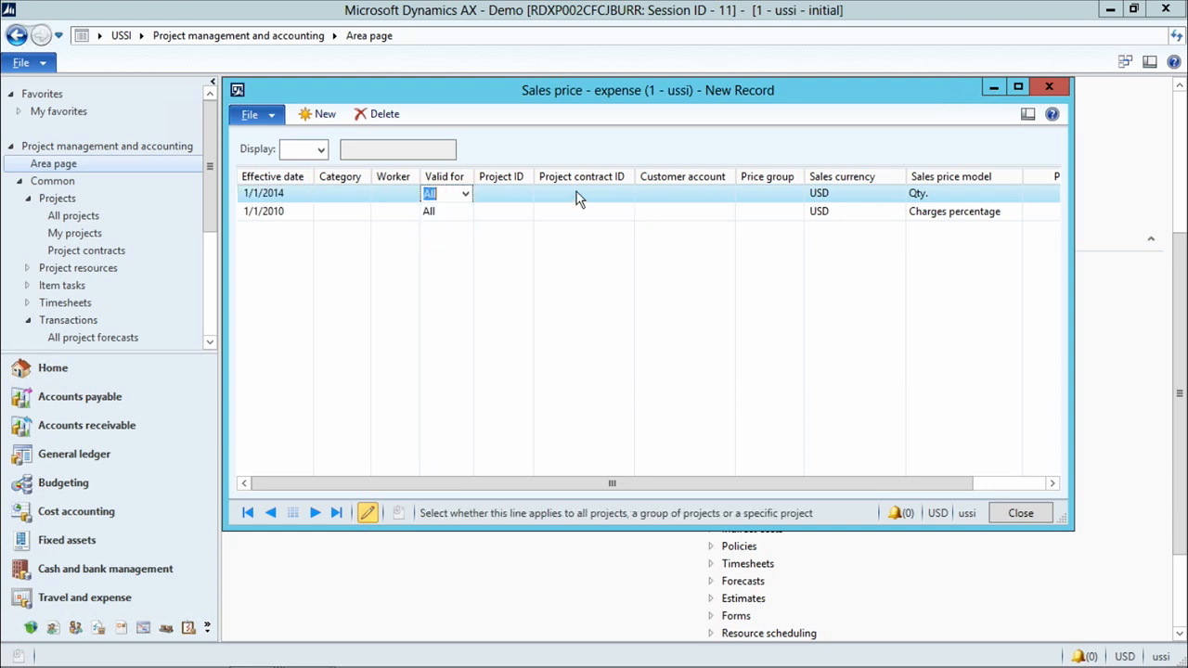
Step: Set the new sales price line's model to Charges percentage with pricing of 20.00, and close the form
drag(971, 483, 1029, 486)
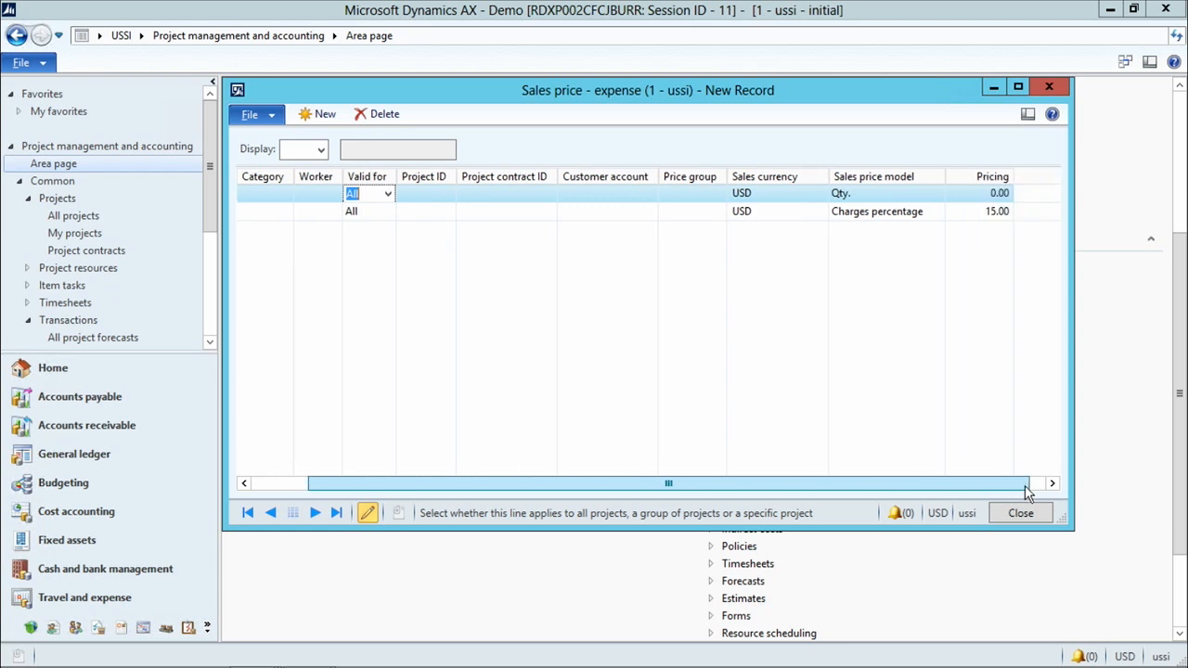
click(904, 198)
click(934, 196)
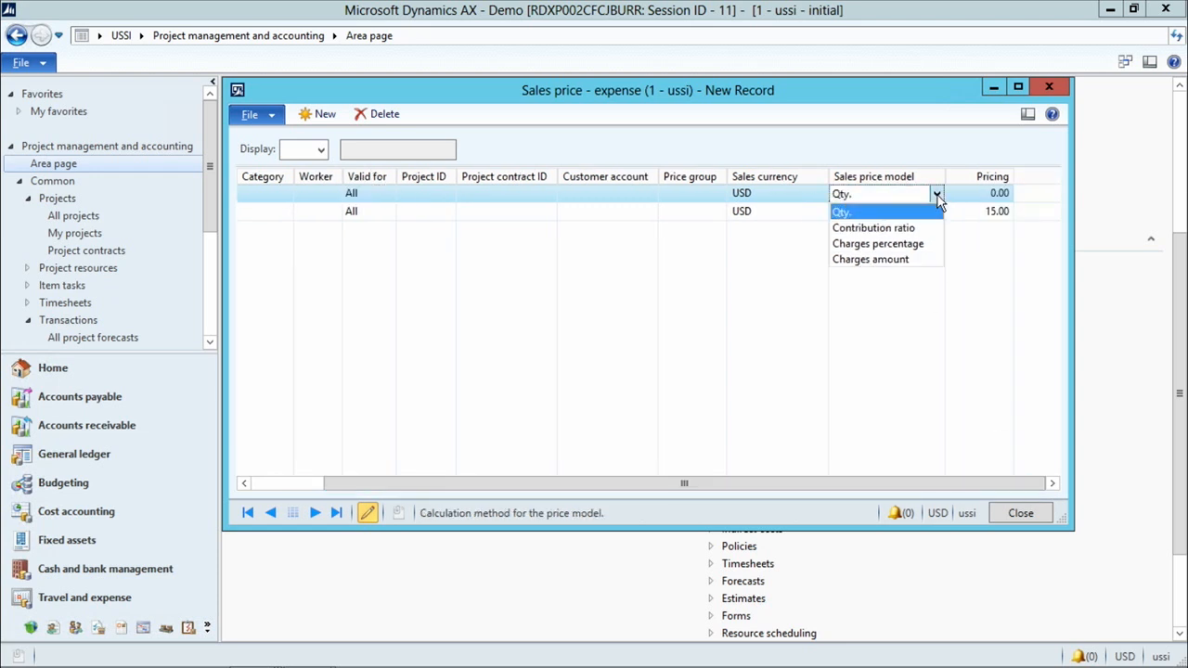
click(917, 244)
click(989, 193)
text(2)
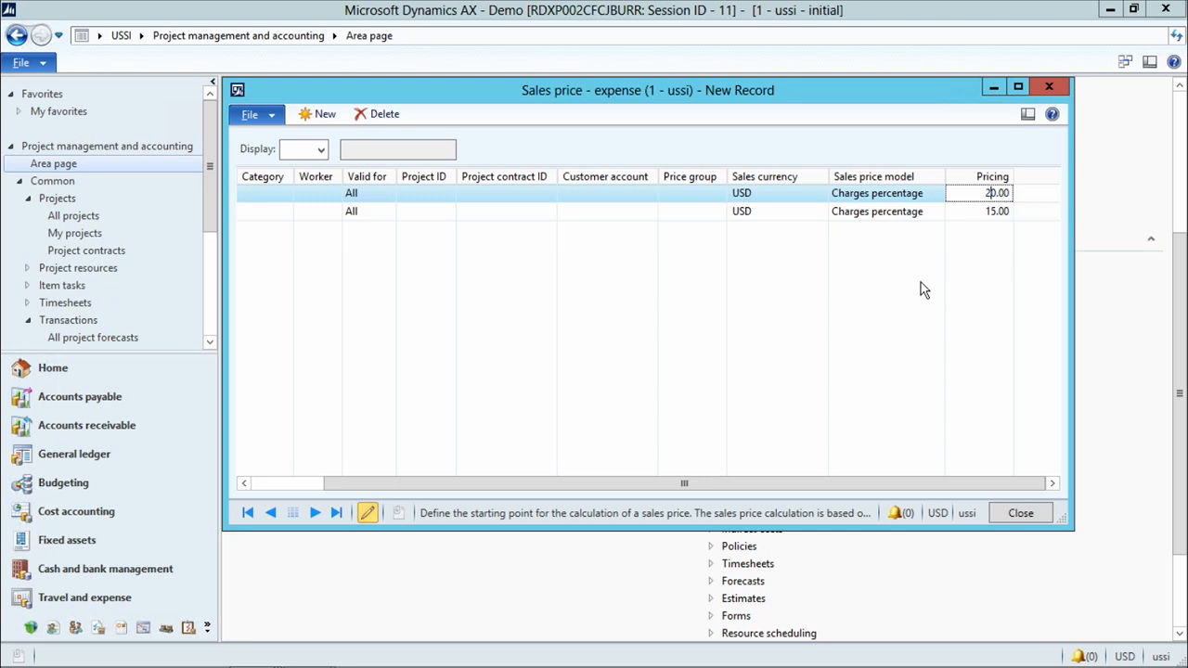
click(1022, 513)
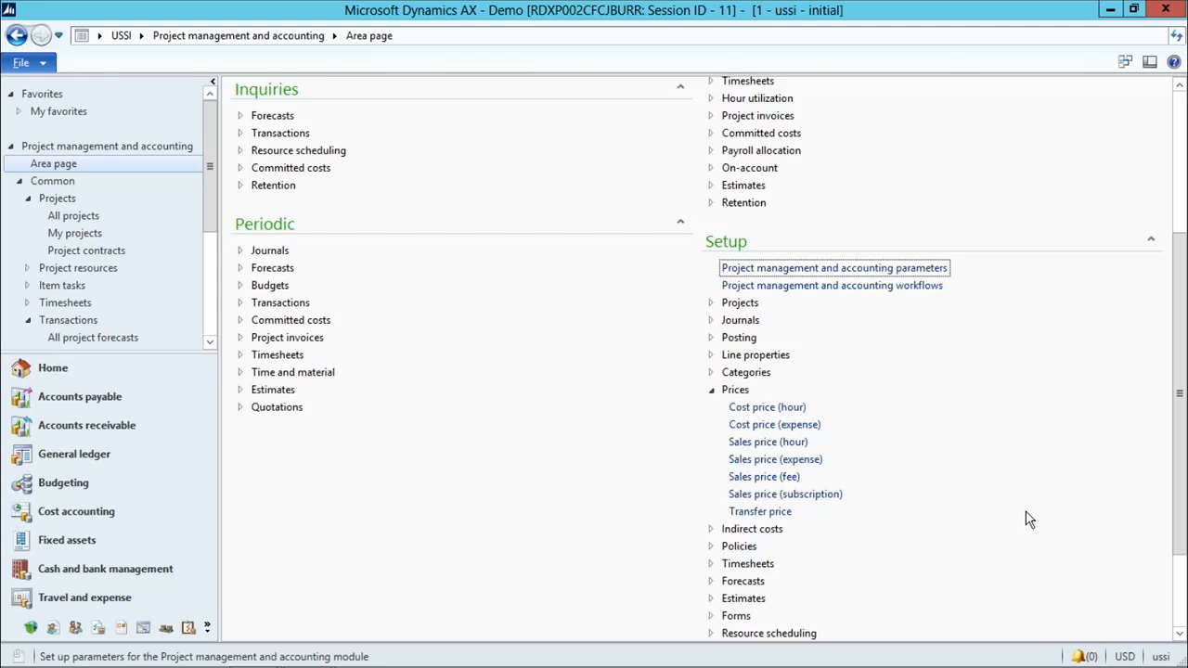
Step: Open the Demo 1 project from the list of all projects
drag(1179, 505, 1171, 362)
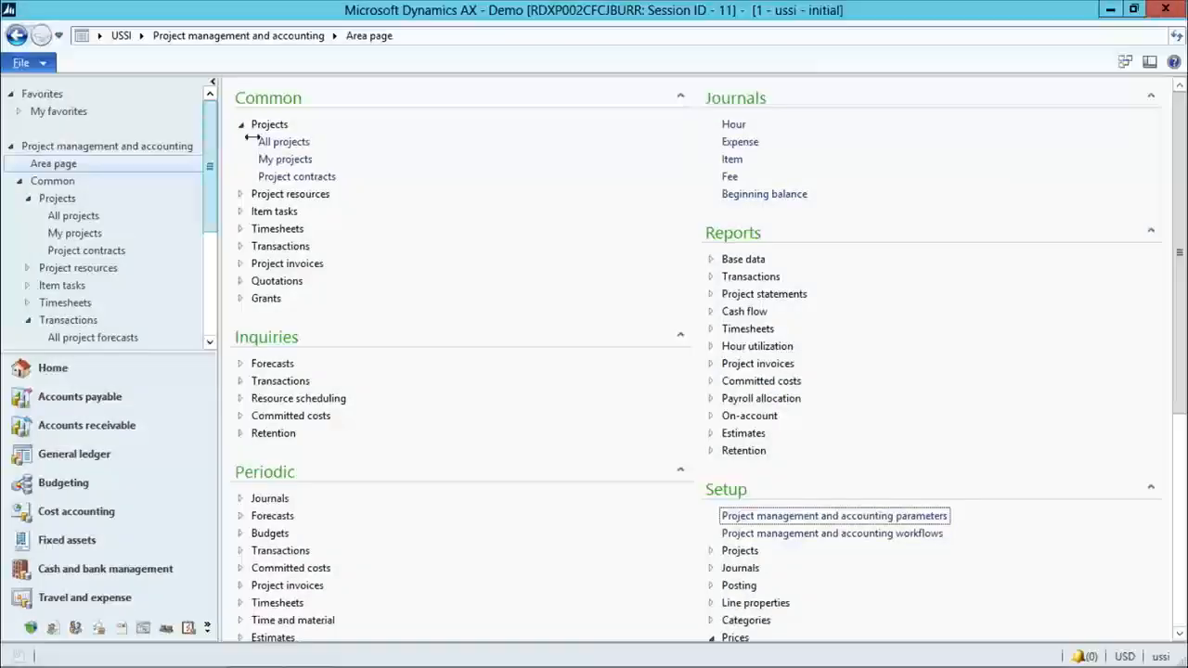
click(280, 144)
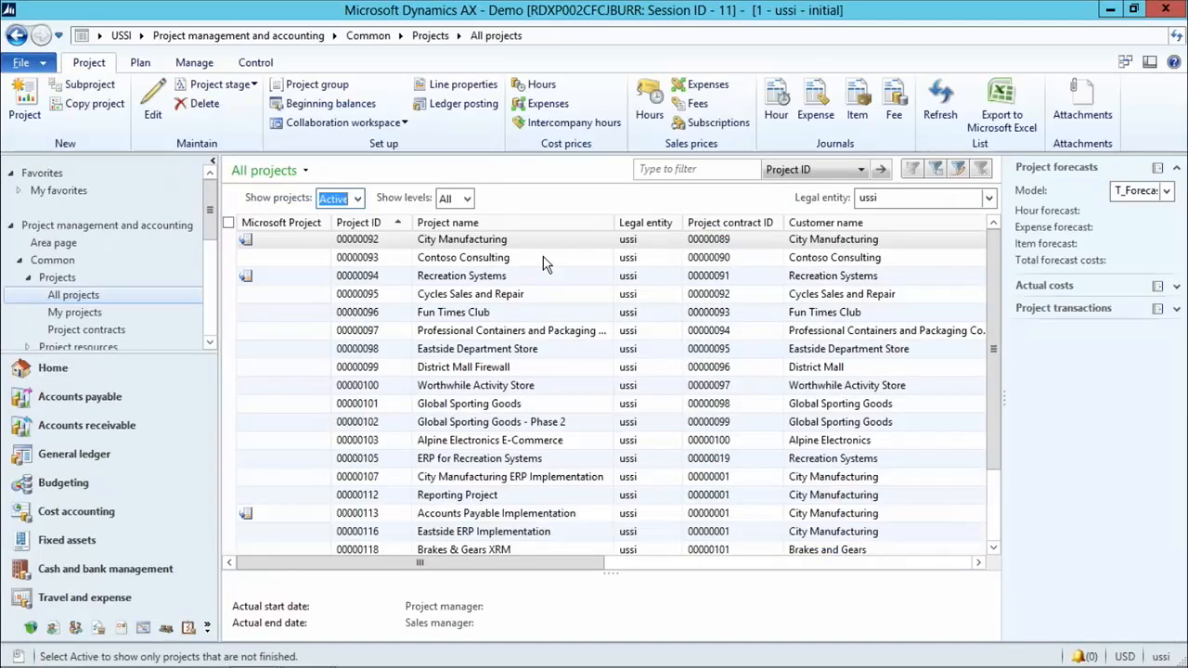
drag(993, 451, 1002, 549)
click(348, 512)
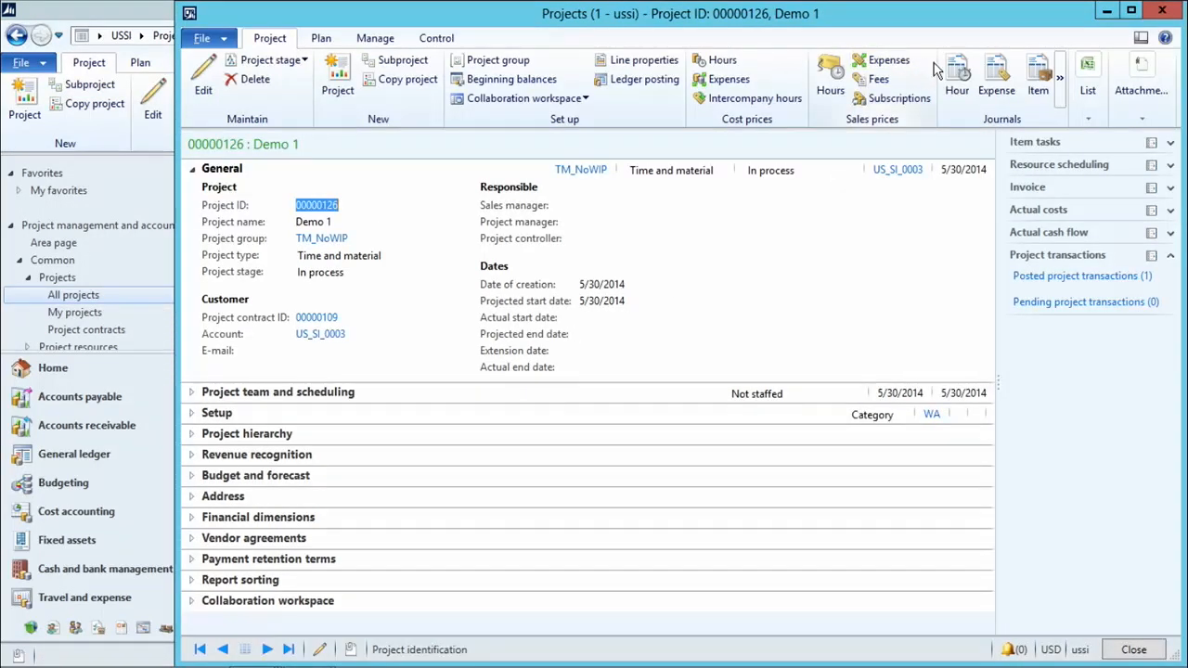
Step: Create an expense journal for the Demo 1 project with the PrjJrn journal name, and open its lines
click(1001, 82)
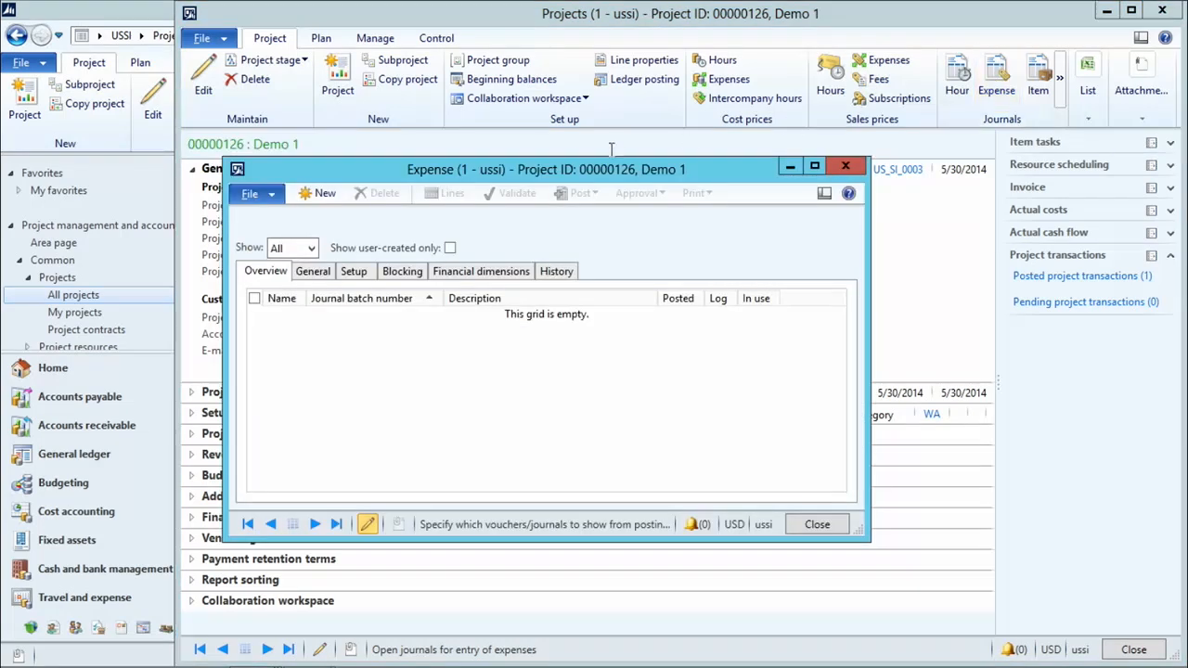
click(316, 197)
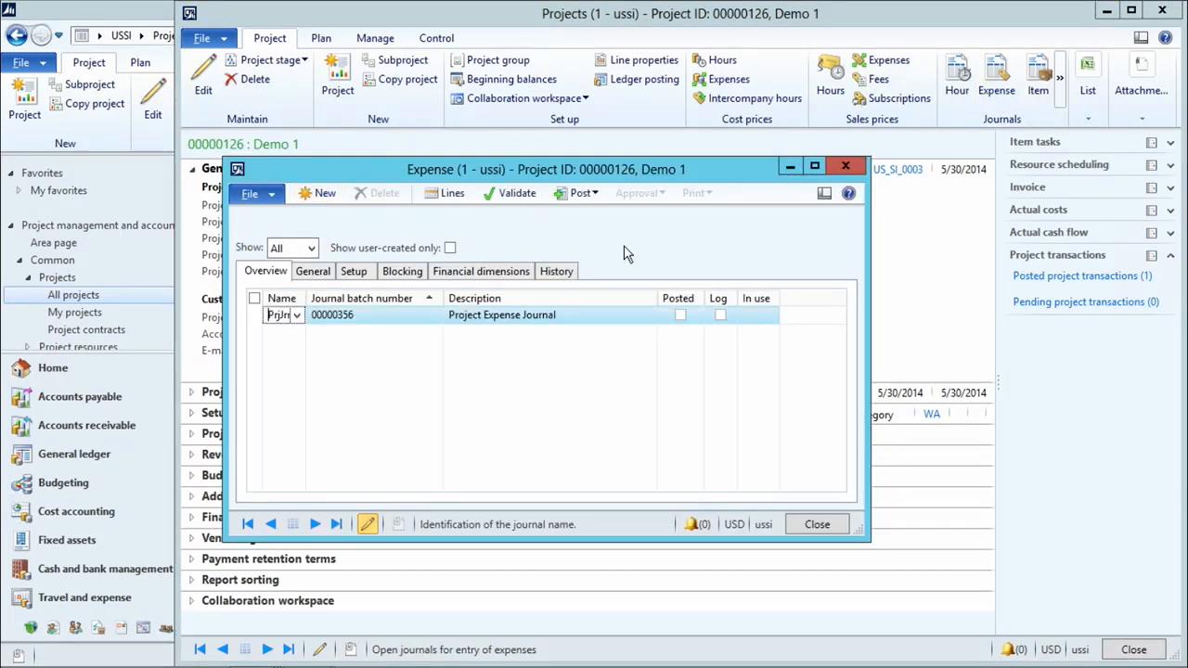
click(443, 193)
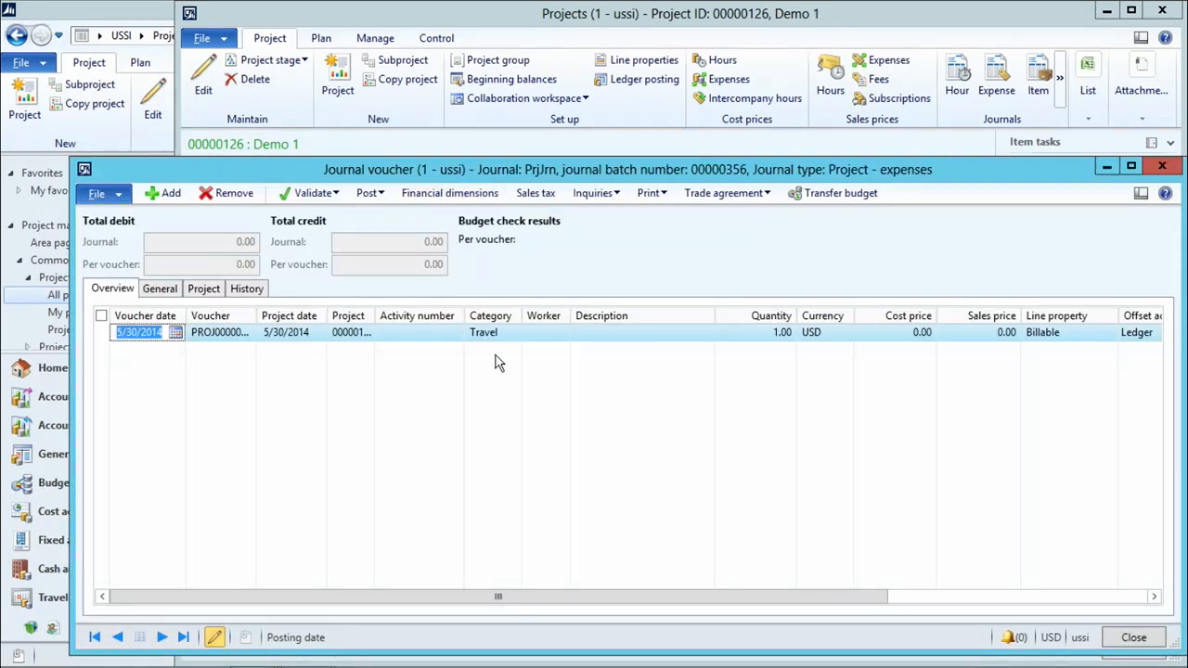
Step: Set the cost price of the Travel expense line to 100.00, keeping the quantity at 1.00 and the currency USD
key(Tab)
key(Tab)
key(Tab)
key(Tab)
key(Tab)
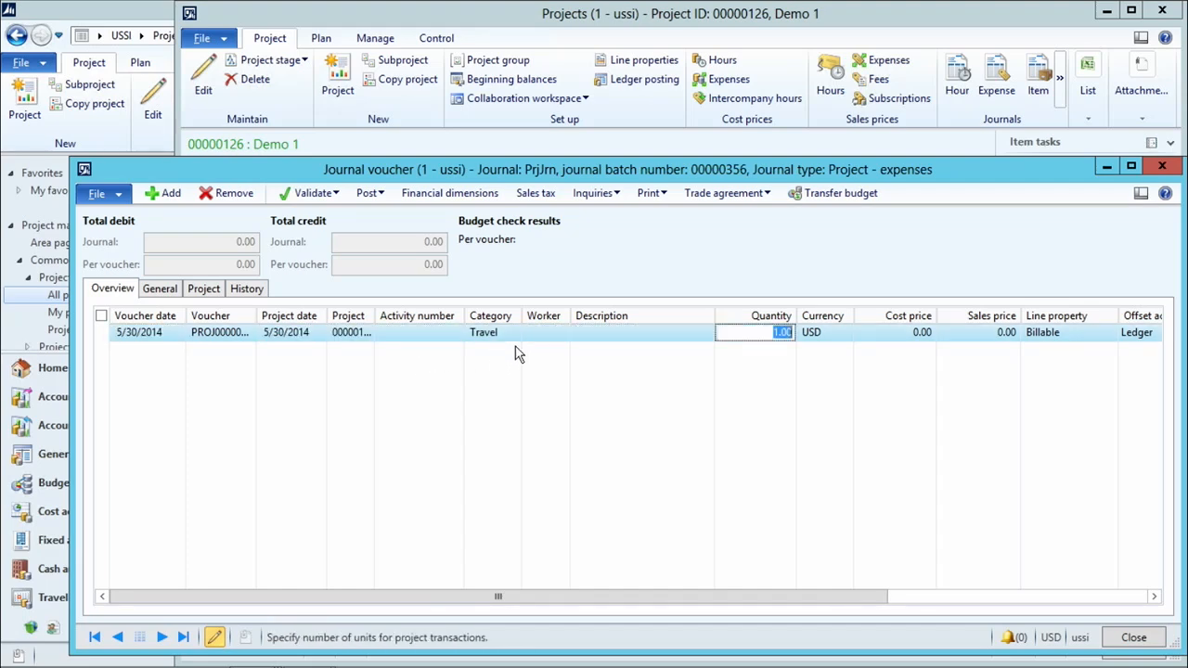
key(Tab)
key(Tab)
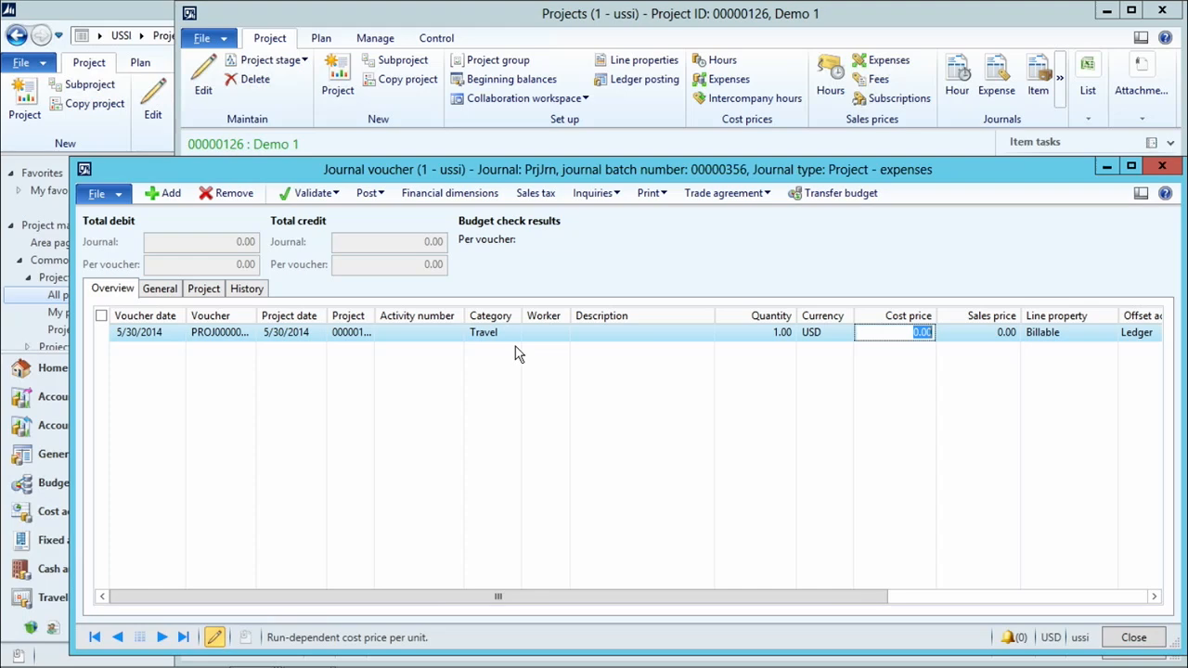
text(100)
key(Tab)
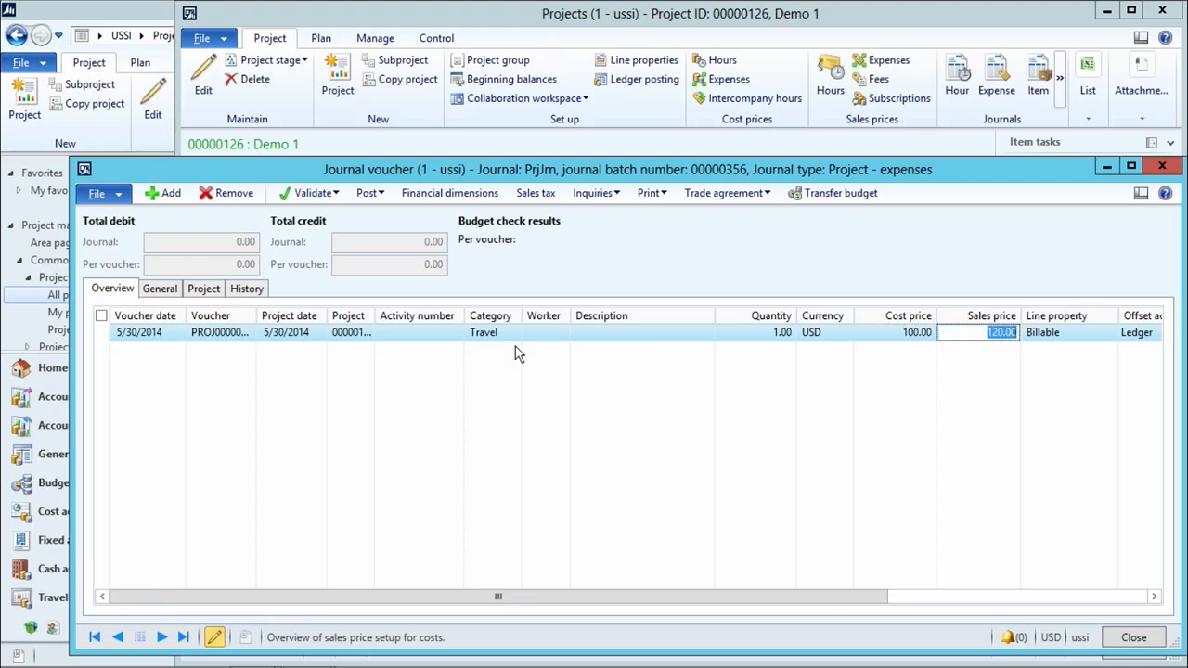